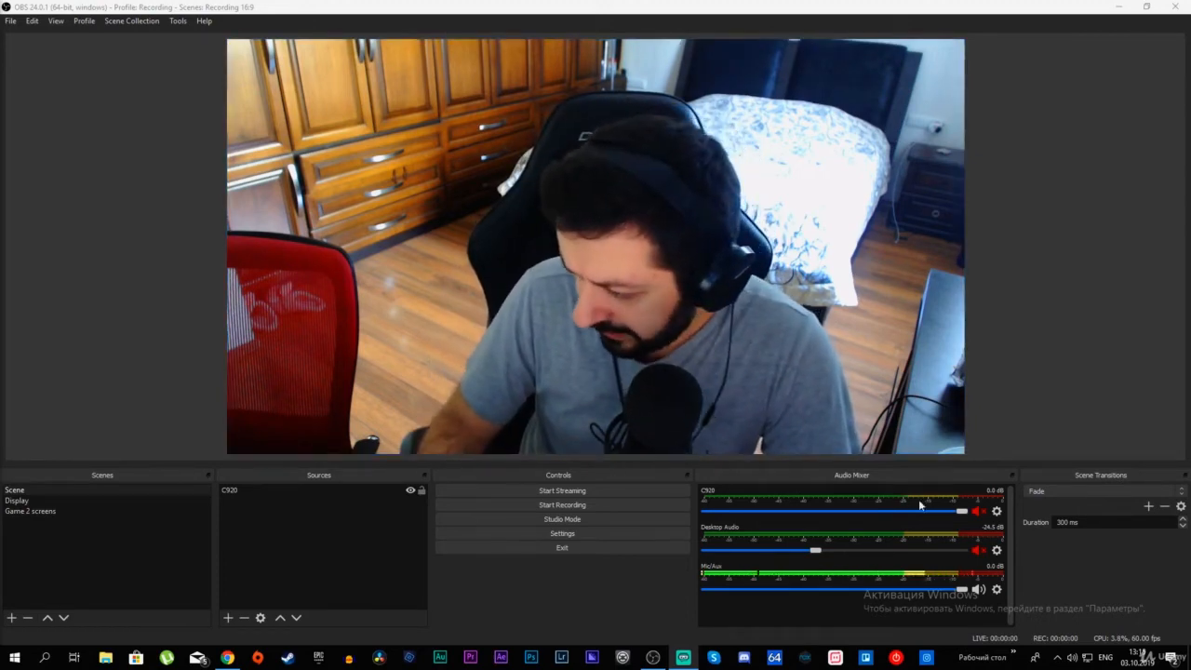
Rearrange the Controls, Scene Transitions and Audio Mixer docks, and return them to the order Controls, Audio Mixer, Scene Transitions
left_click_drag(563, 475, 1117, 491)
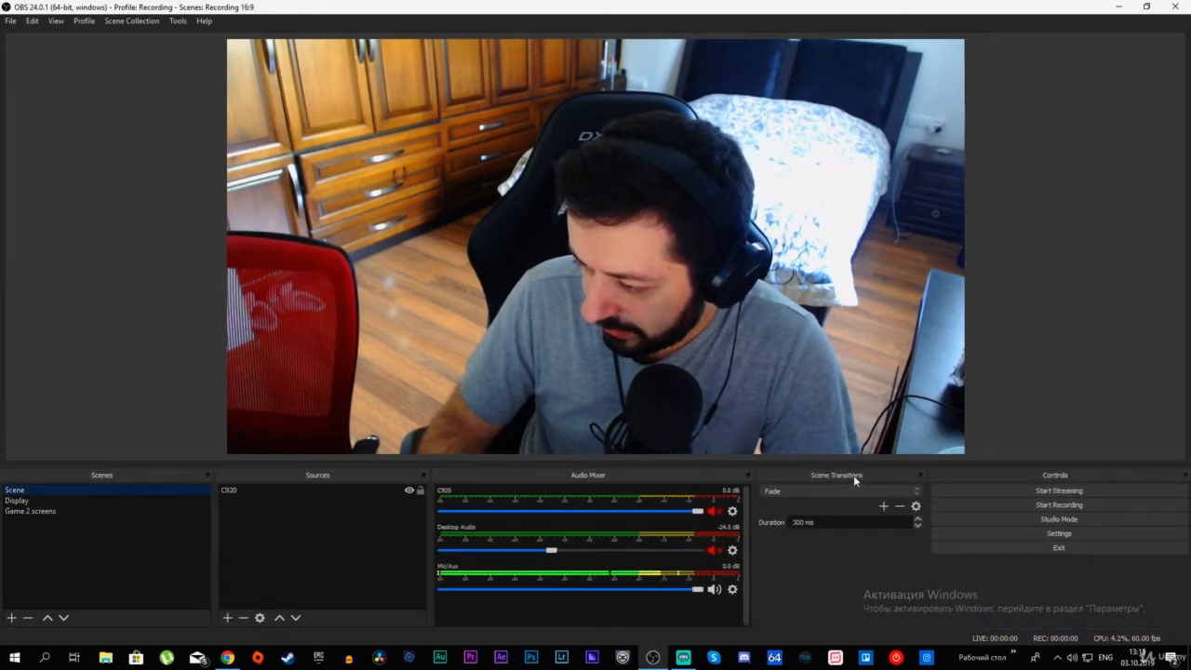
left_click_drag(844, 476, 566, 477)
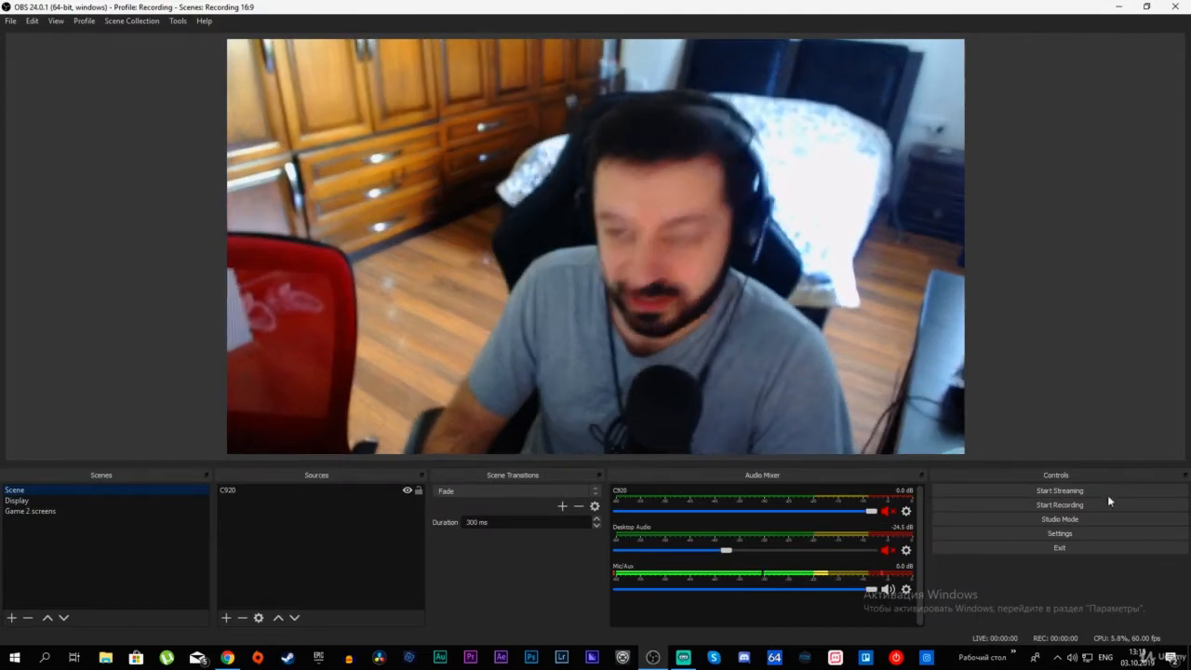
left_click_drag(1085, 475, 557, 511)
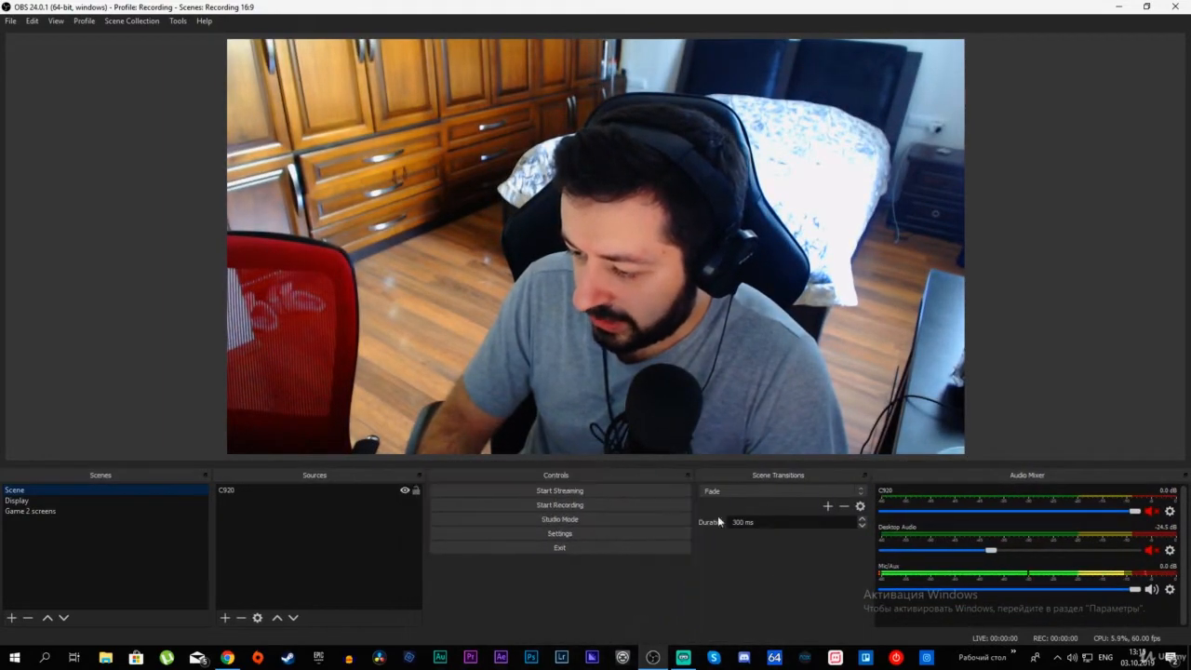
left_click_drag(786, 472, 1153, 488)
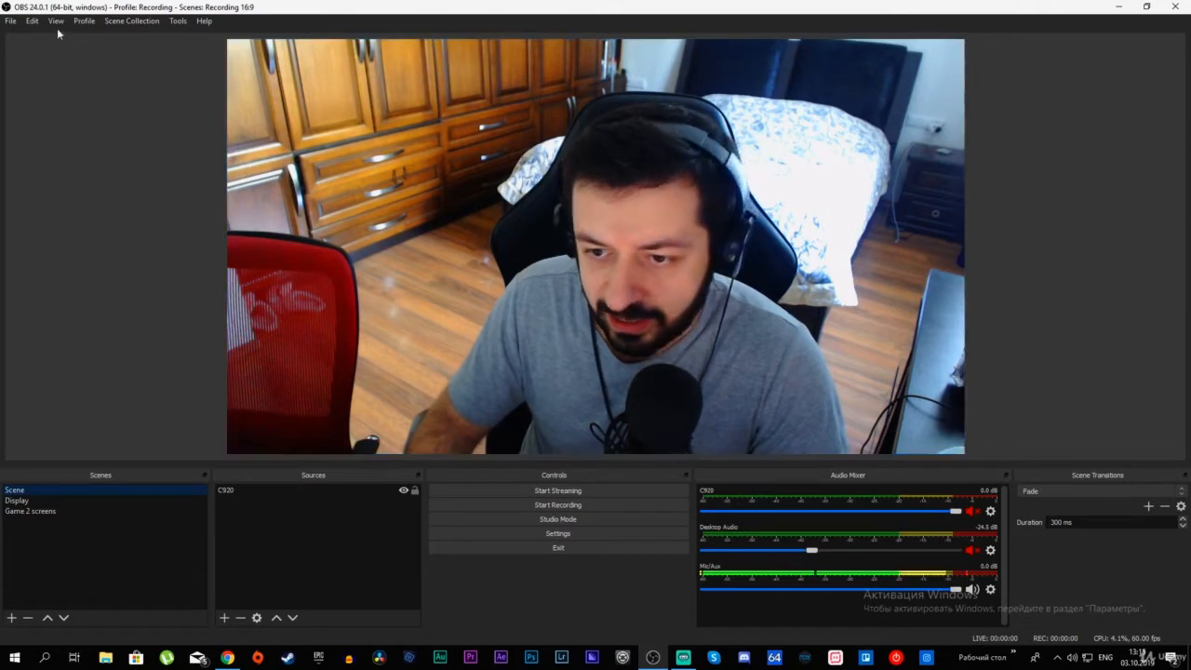
left_click(13, 22)
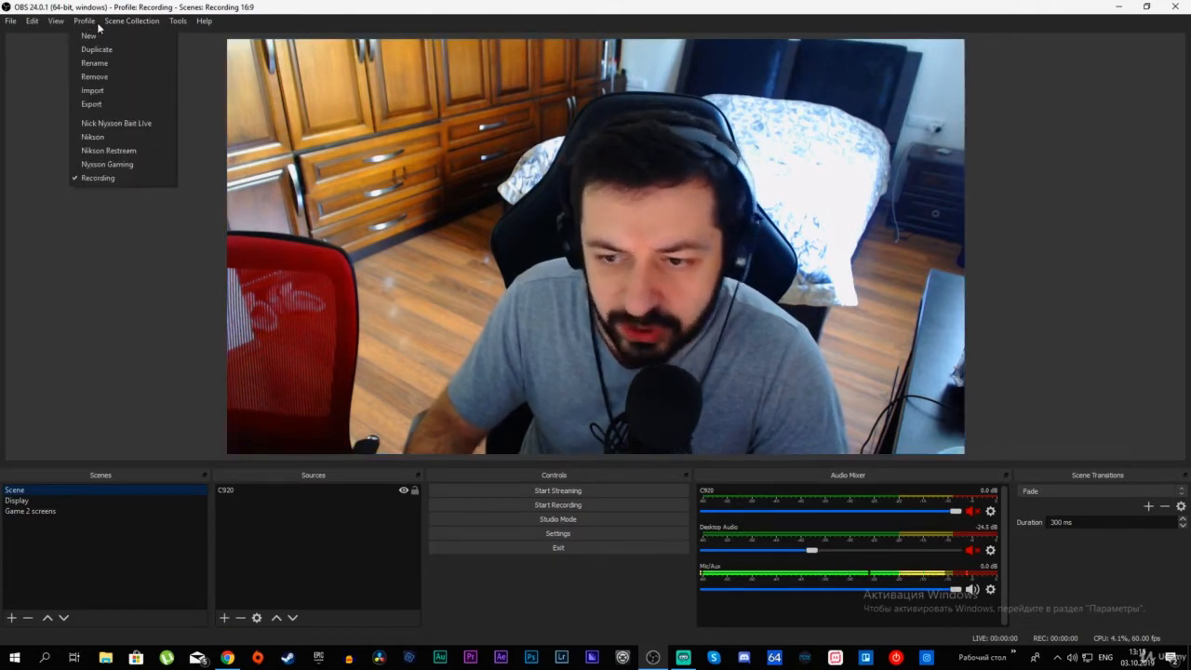
mouse_move(131, 25)
mouse_move(204, 20)
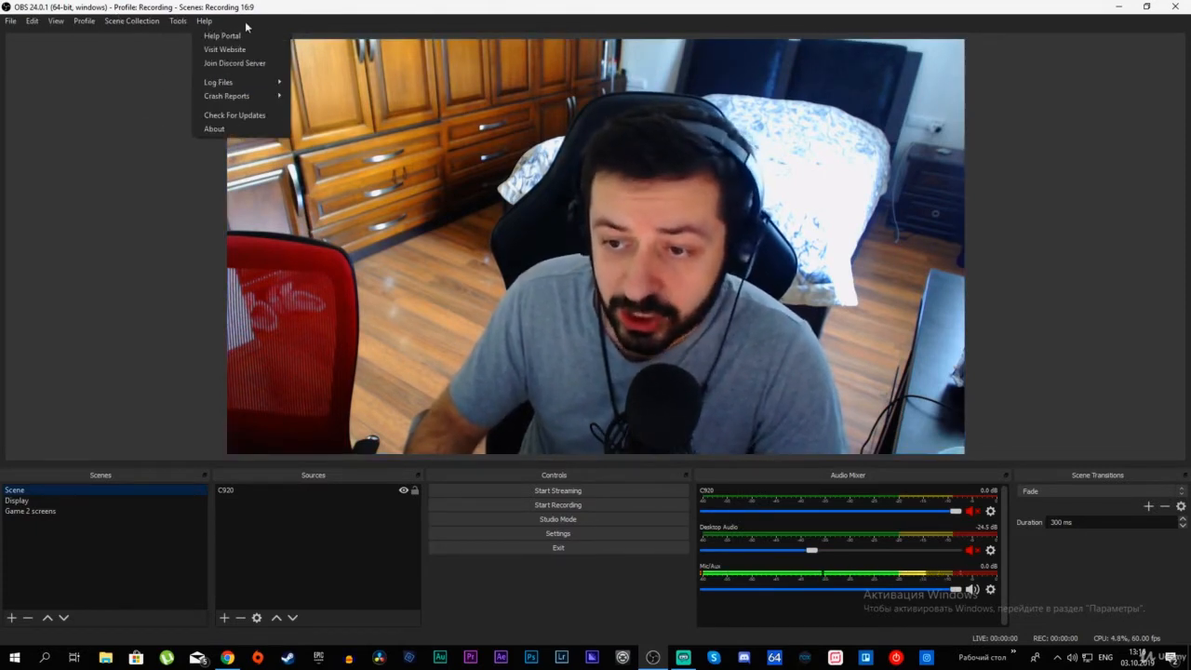
left_click(282, 8)
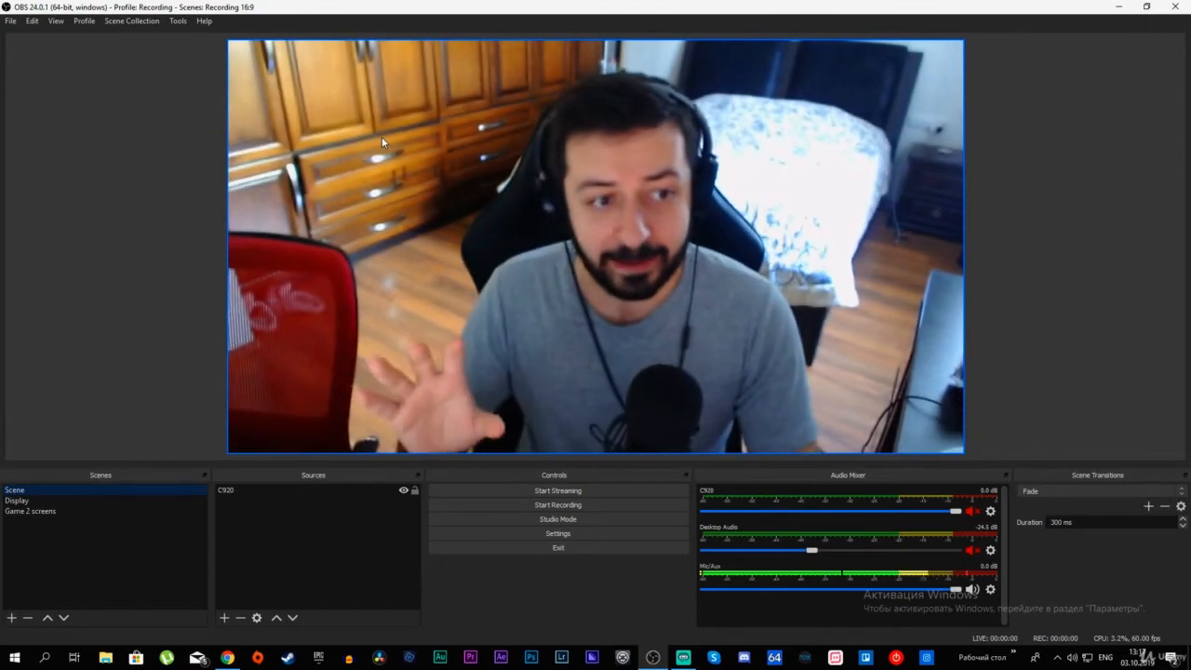
Switch to the Display scene, hide its Screen source and make it visible again
left_click(41, 503)
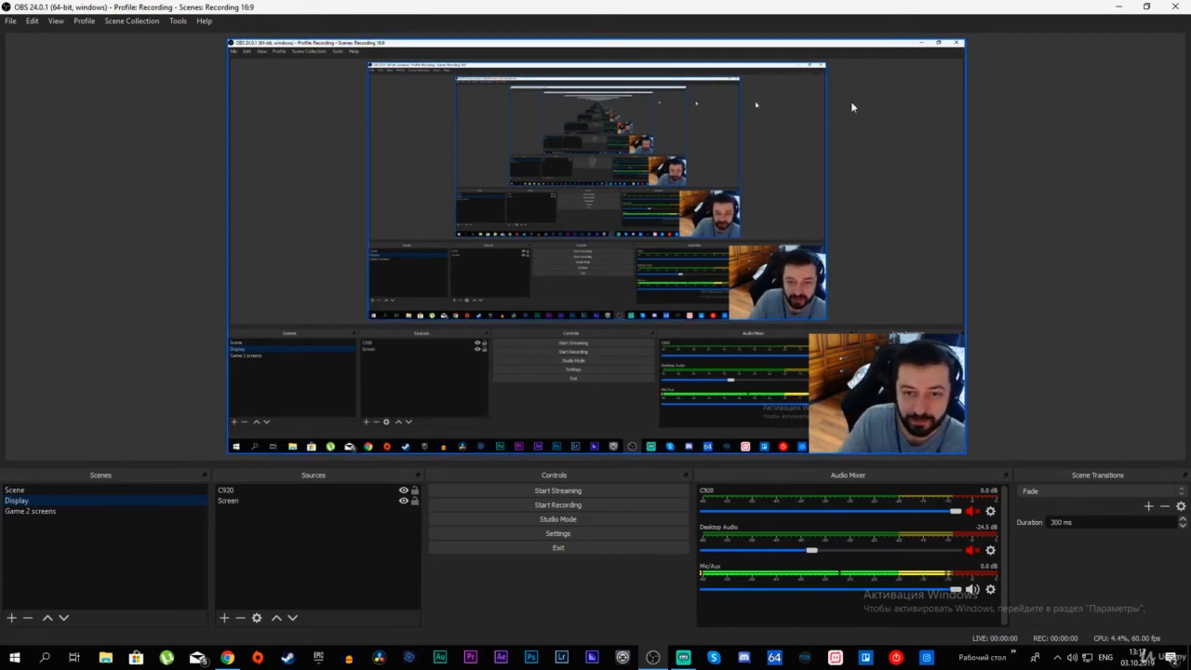
left_click(242, 503)
left_click(244, 493)
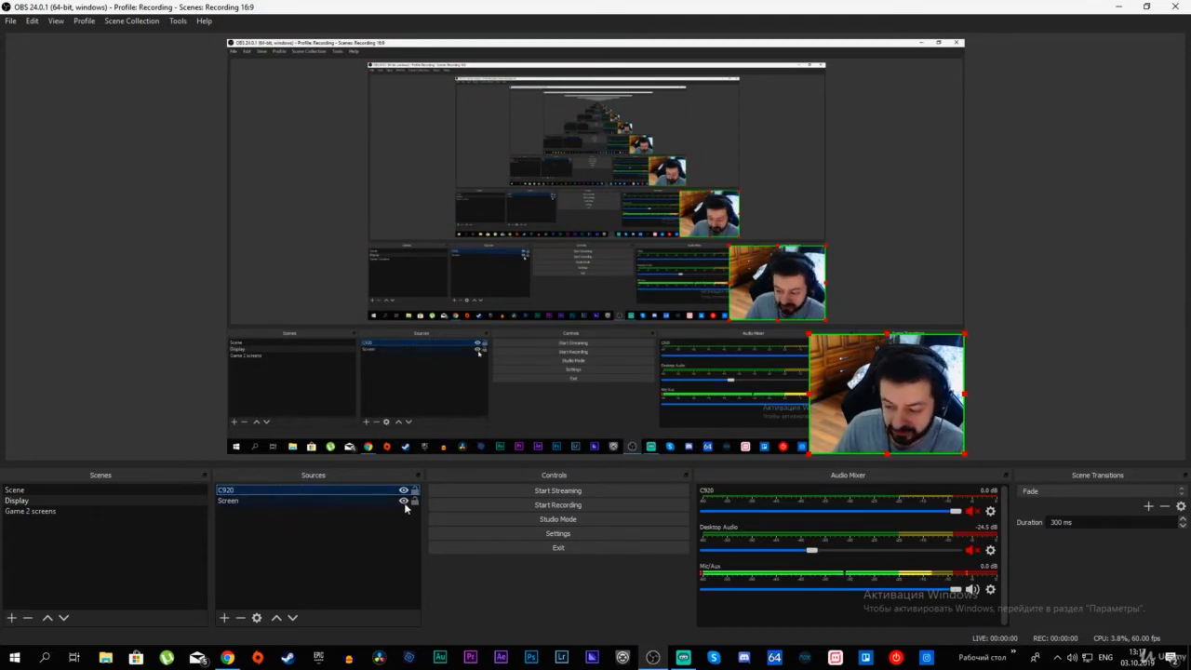
left_click(404, 503)
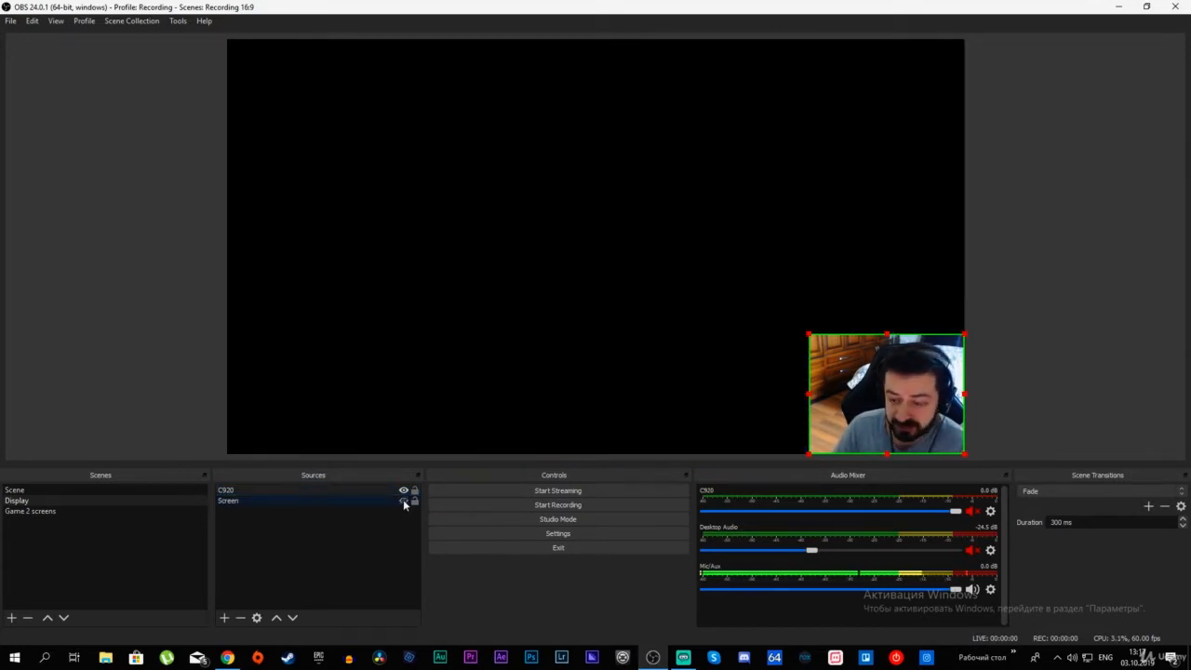
left_click(404, 502)
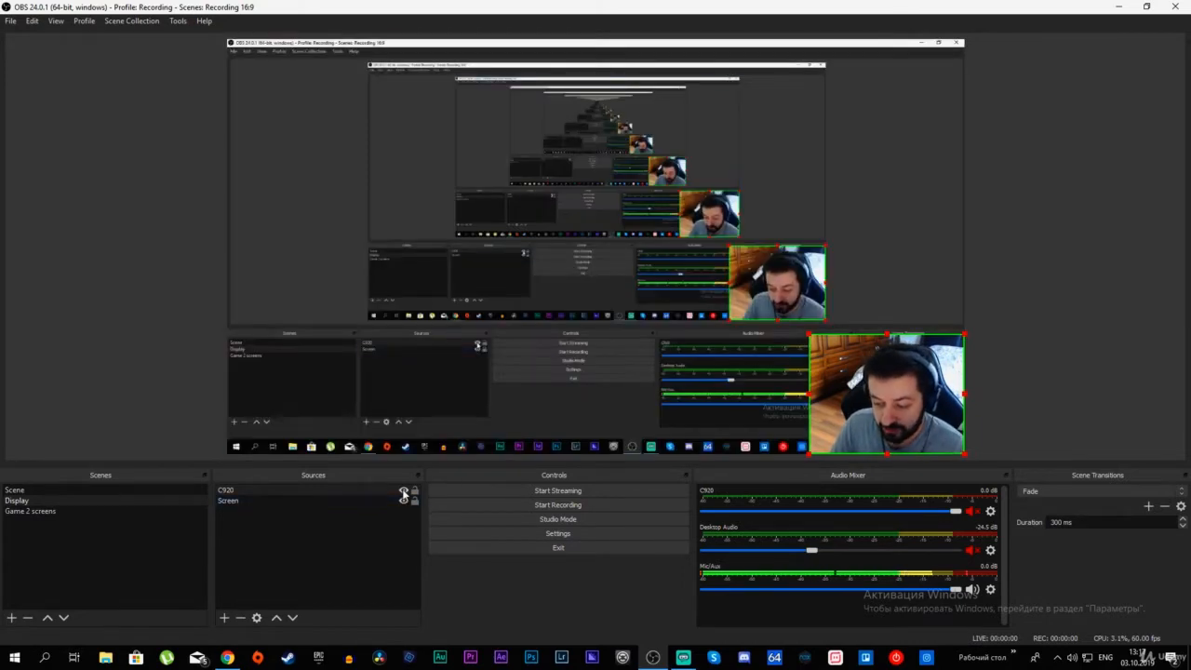
Hide the C920 source in the Display scene, compare with the webcam in Scene, and show C920 in Display again
left_click(404, 492)
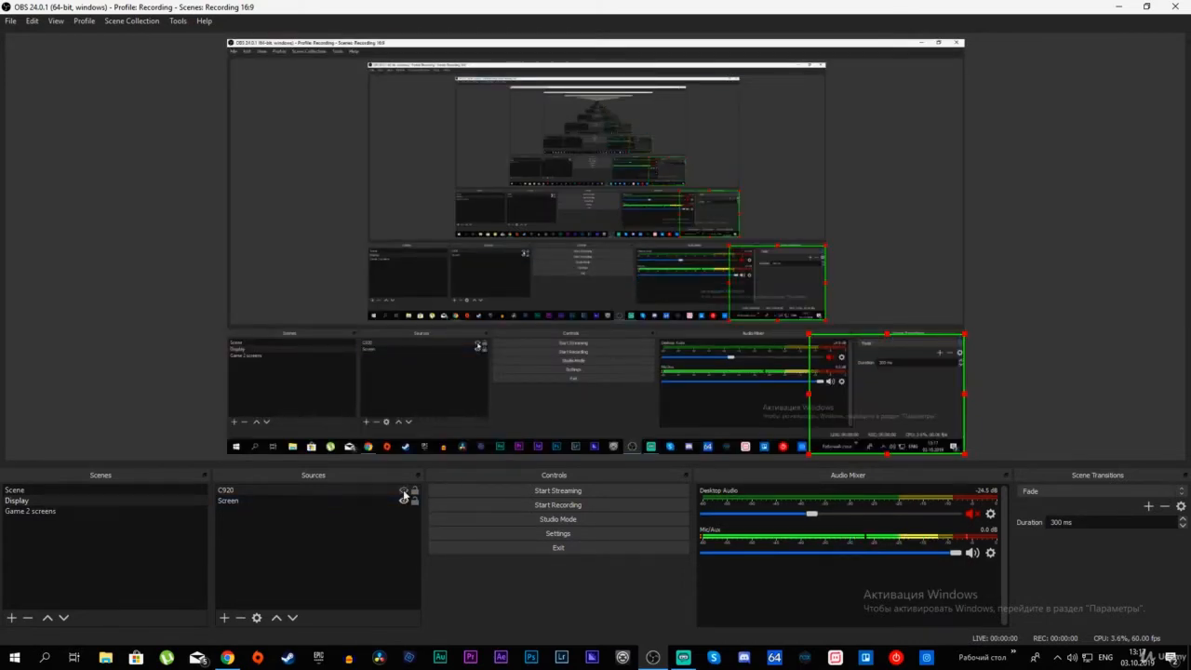
left_click(69, 487)
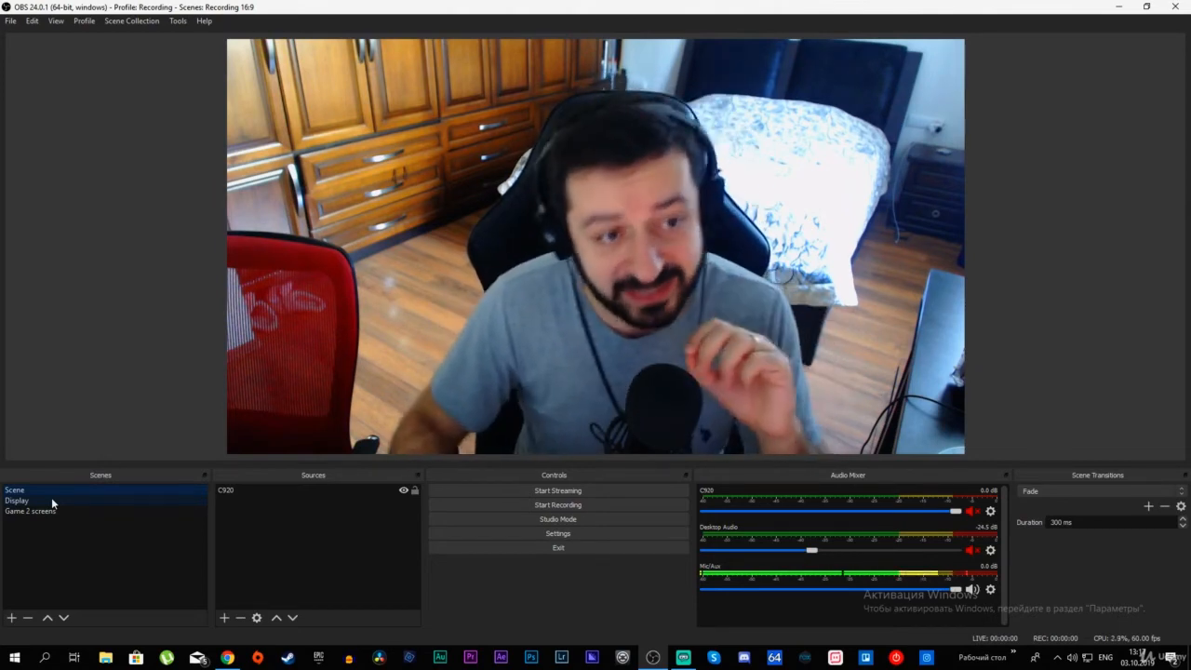
left_click(52, 502)
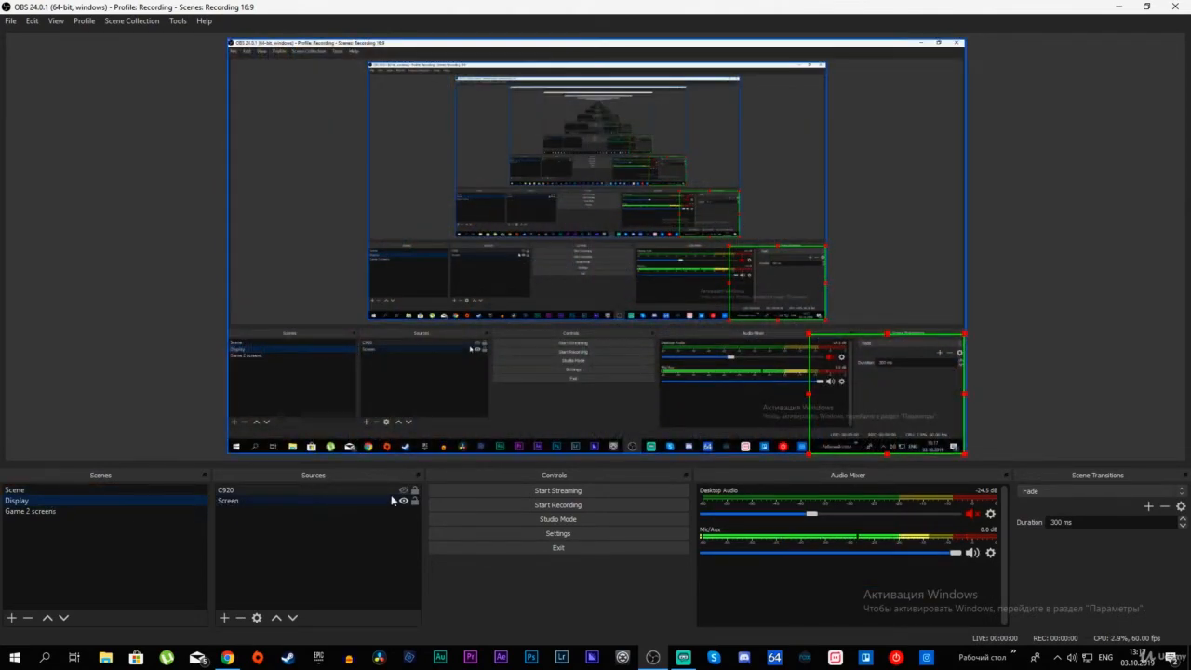
left_click(404, 491)
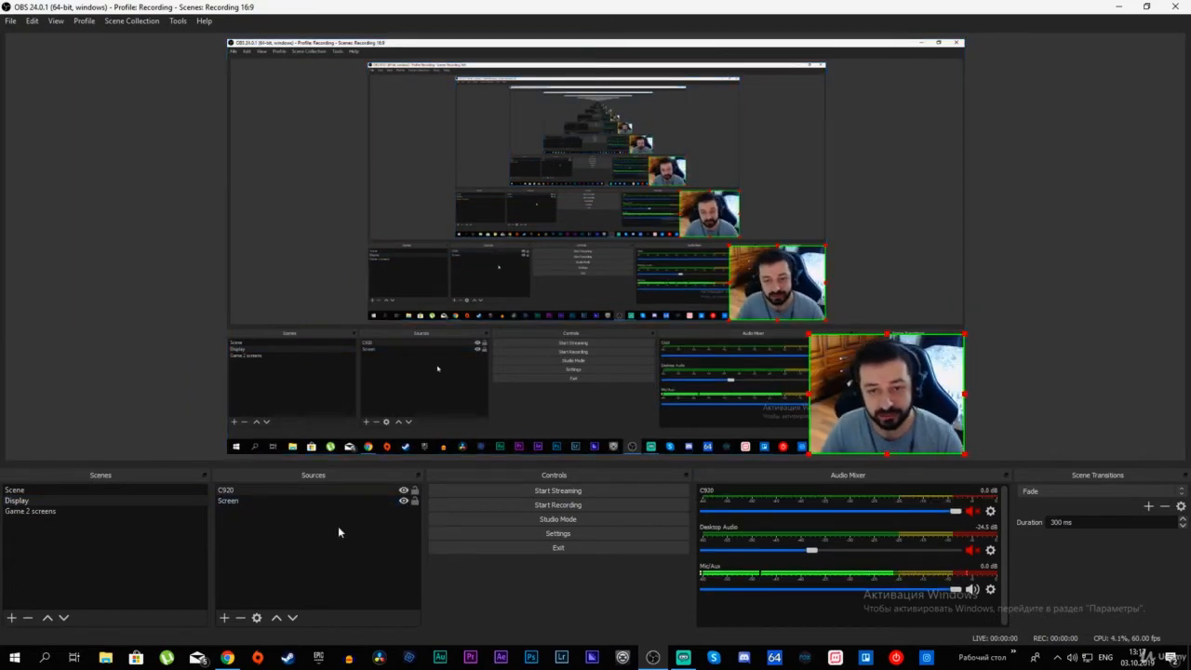
Switch to Scene and try shifting the C920 webcam image toward the canvas's left side and cropping its right edge
left_click(35, 491)
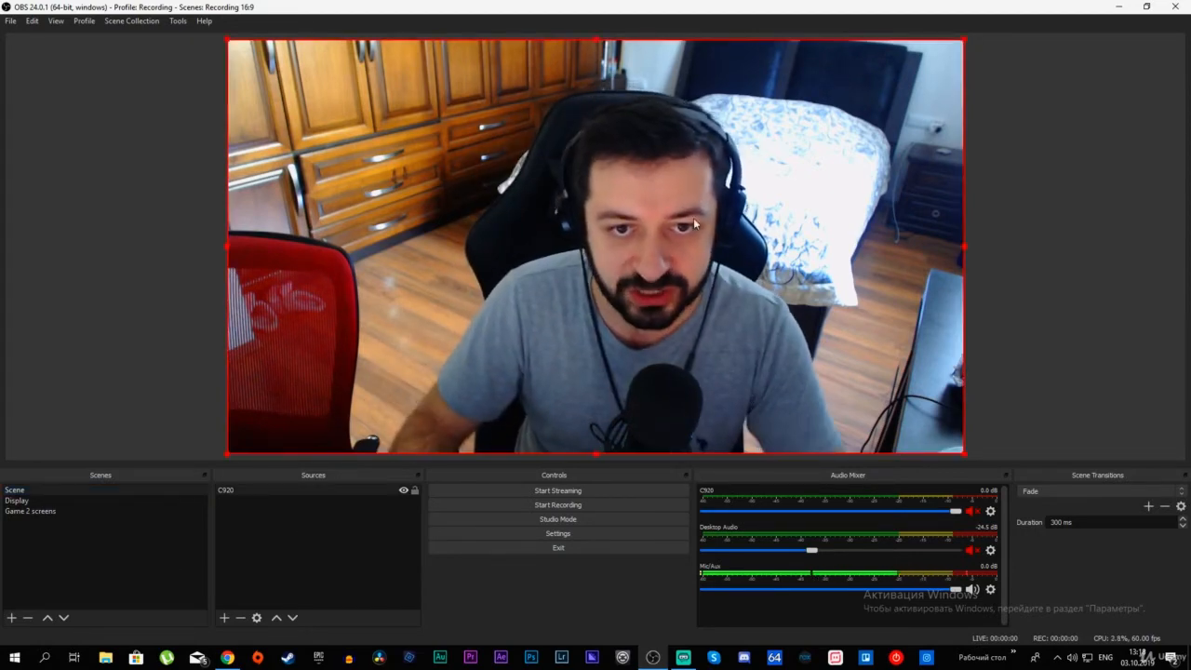
left_click_drag(686, 234, 459, 234)
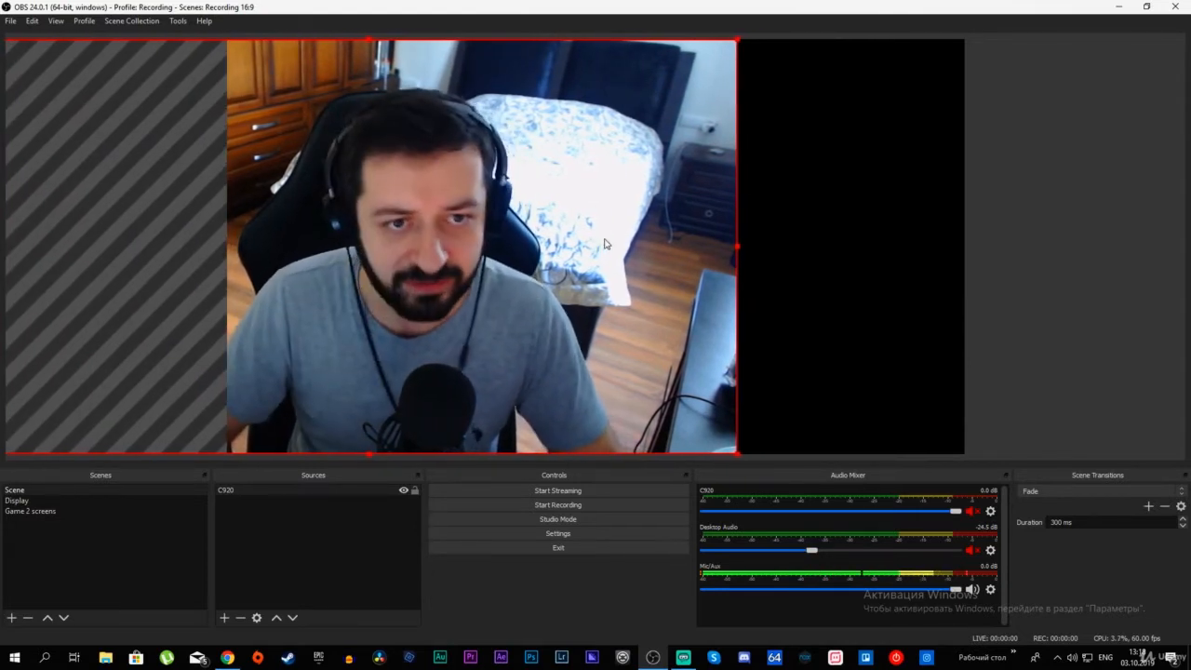
left_click_drag(736, 249, 573, 257)
left_click_drag(445, 284, 399, 283)
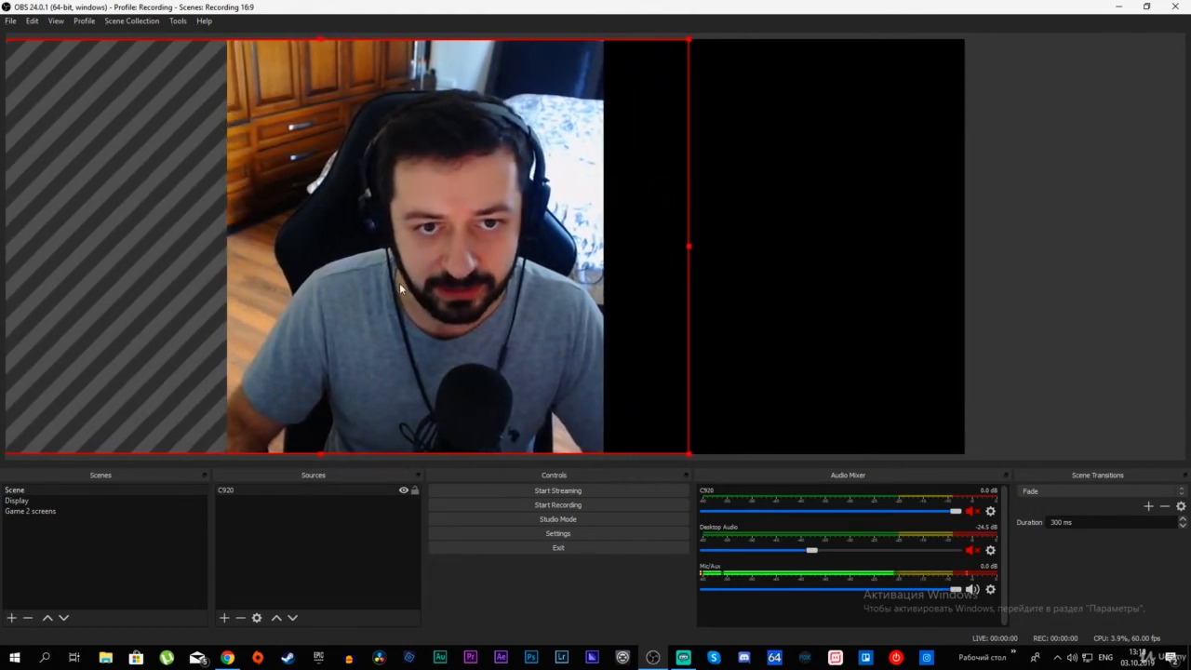
left_click(919, 245)
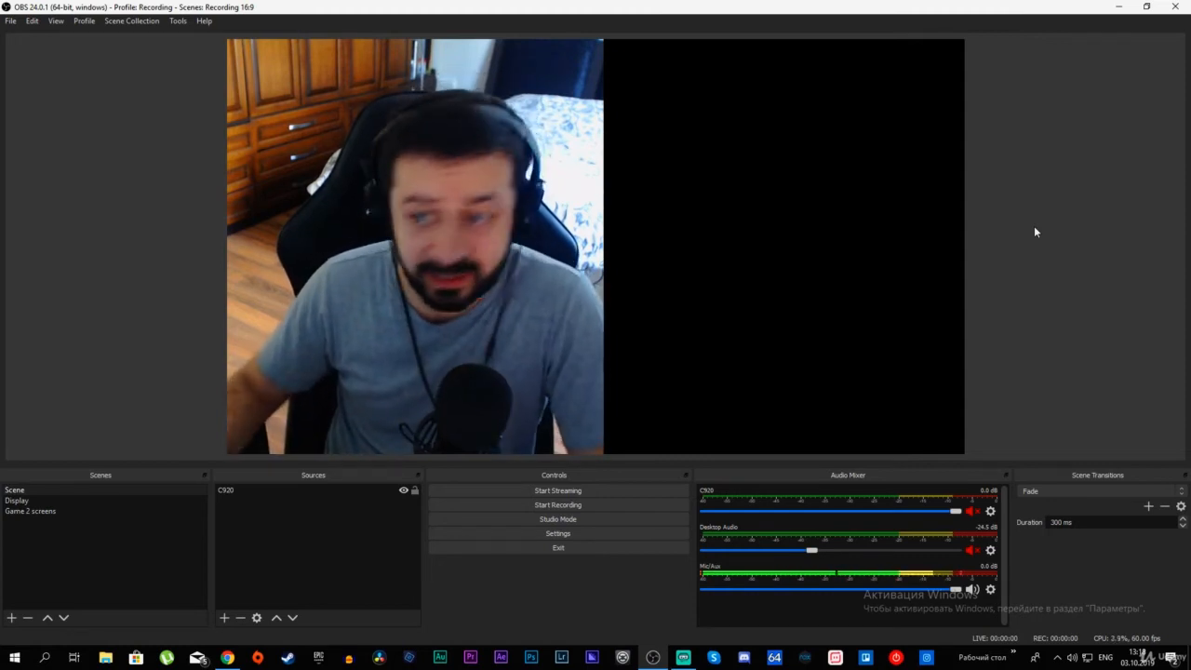
Move the C920 webcam image back so it fills the whole canvas, and deselect it
left_click(529, 204)
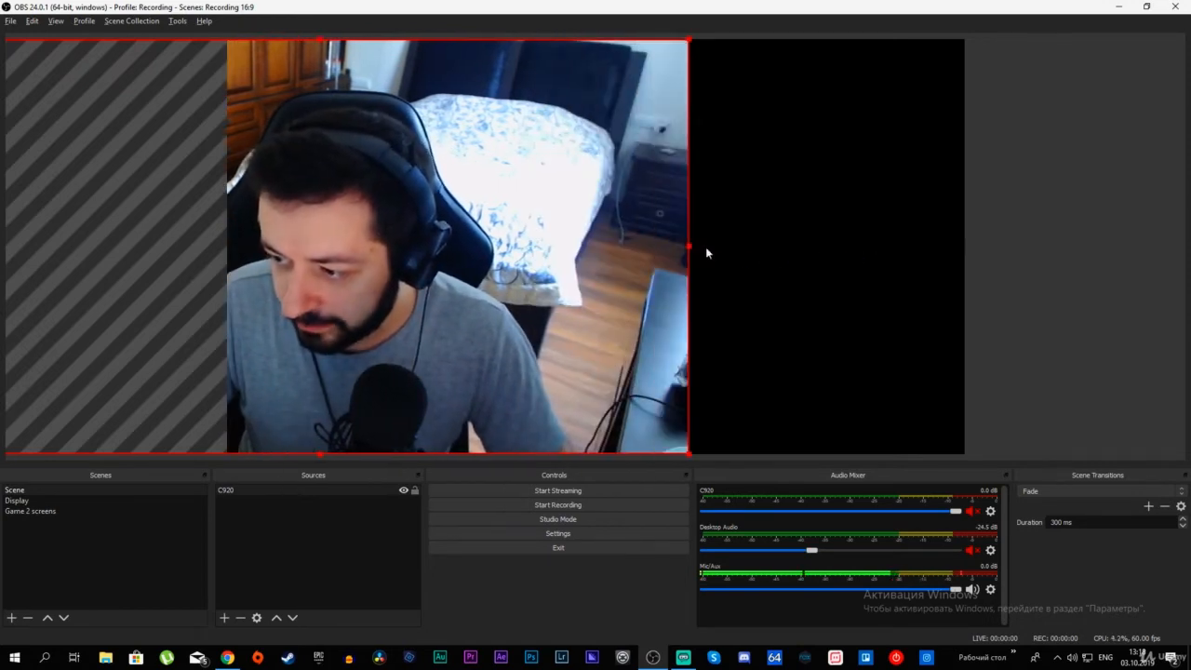
left_click_drag(512, 248, 761, 253)
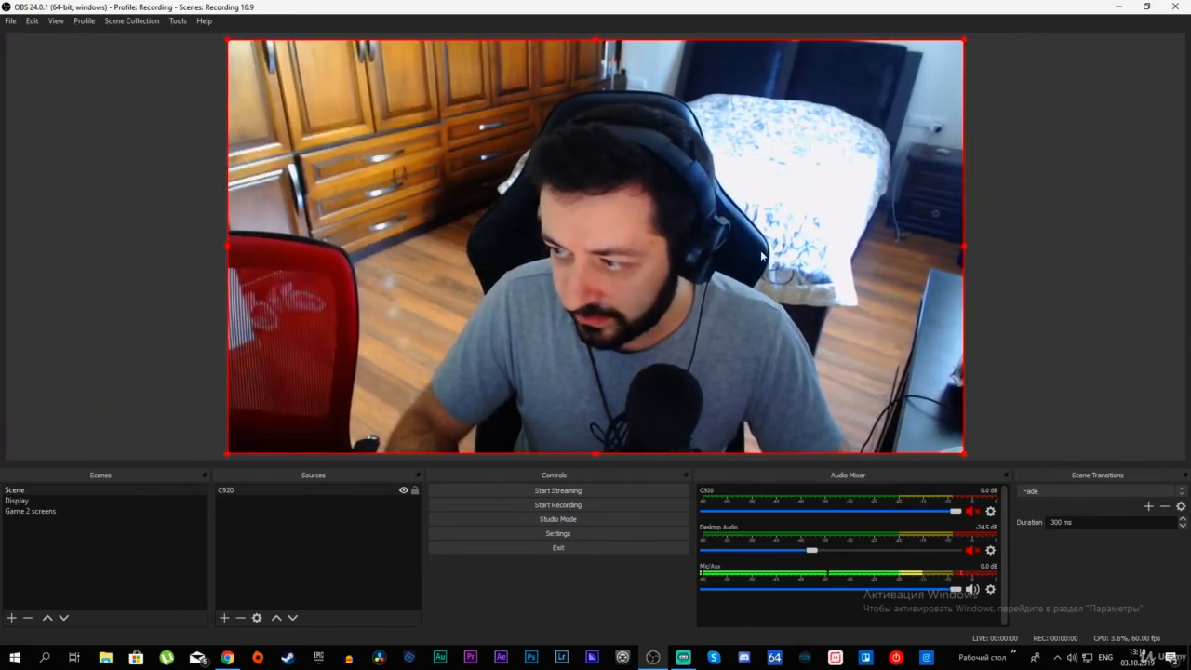
left_click(1022, 243)
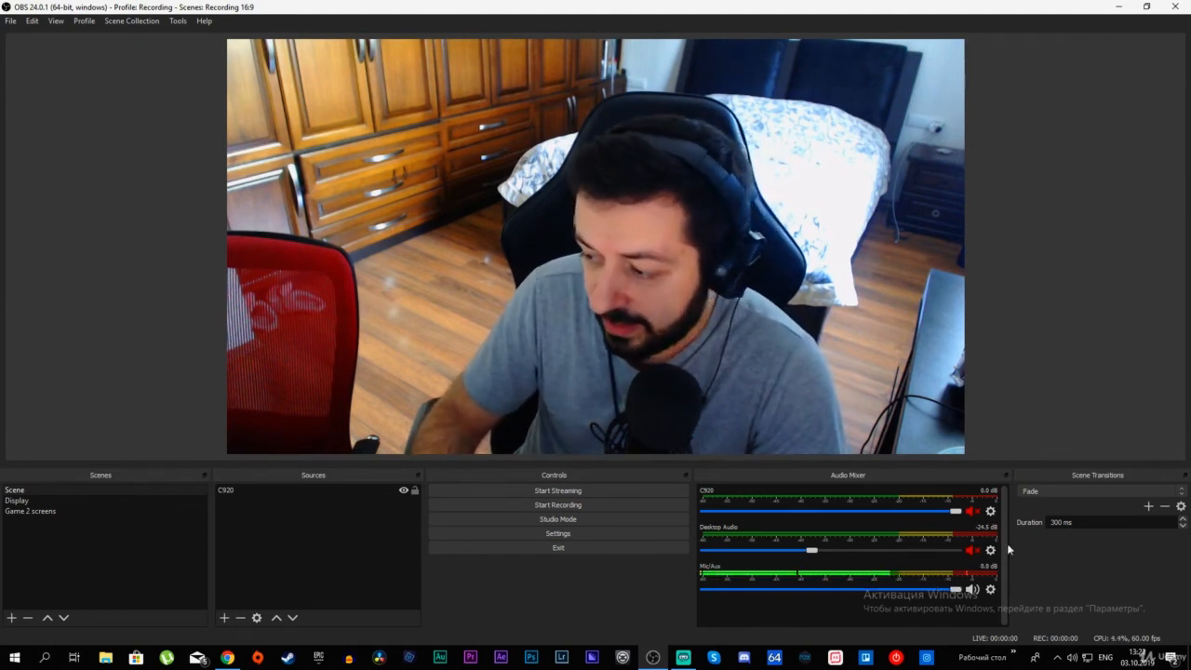
Look at the options available for the Mic/Aux audio source and dismiss them
left_click(991, 589)
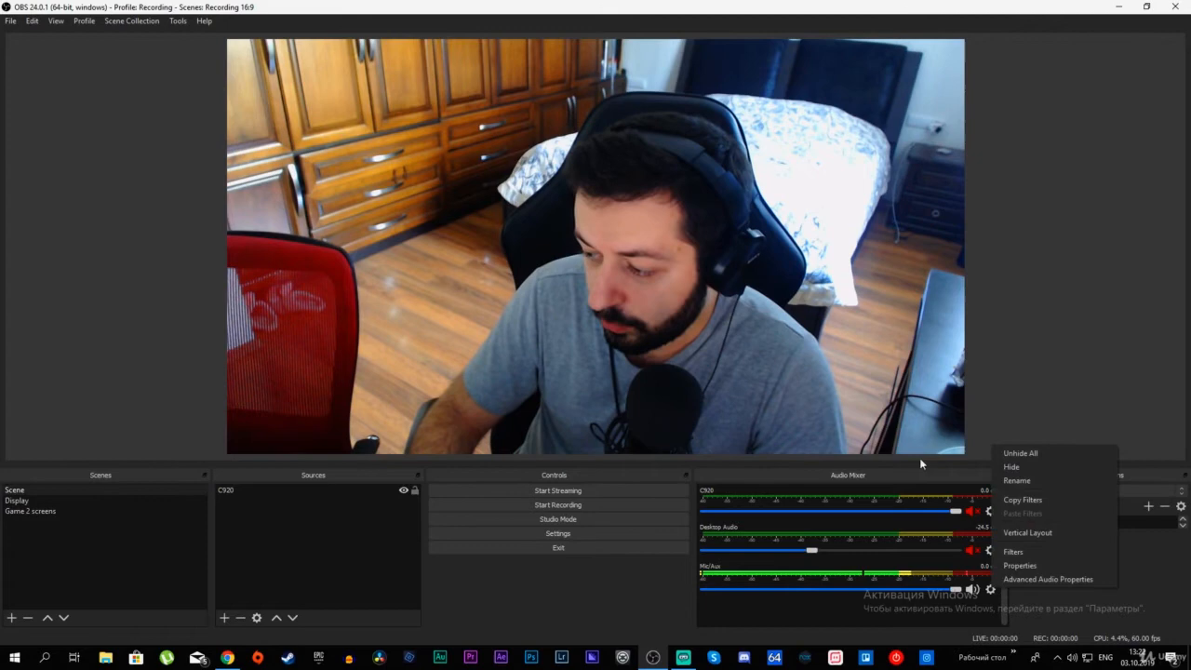
left_click(1043, 380)
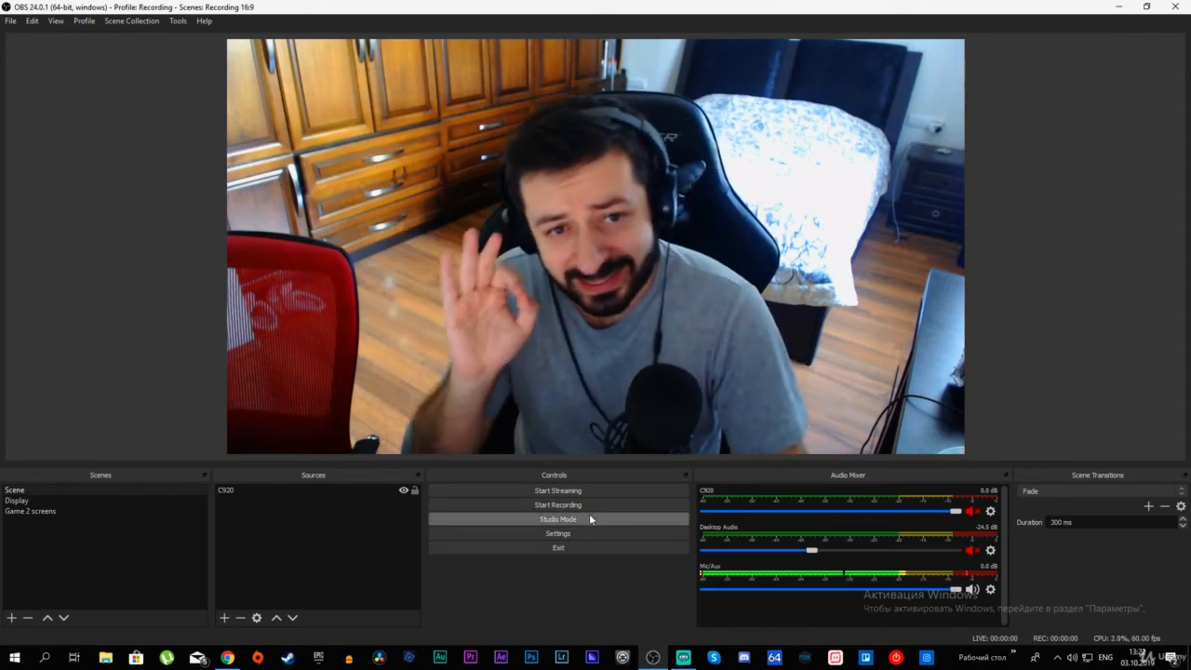
Preview the Fade transition by switching between the Display scene and Scene
left_click(62, 500)
left_click(57, 491)
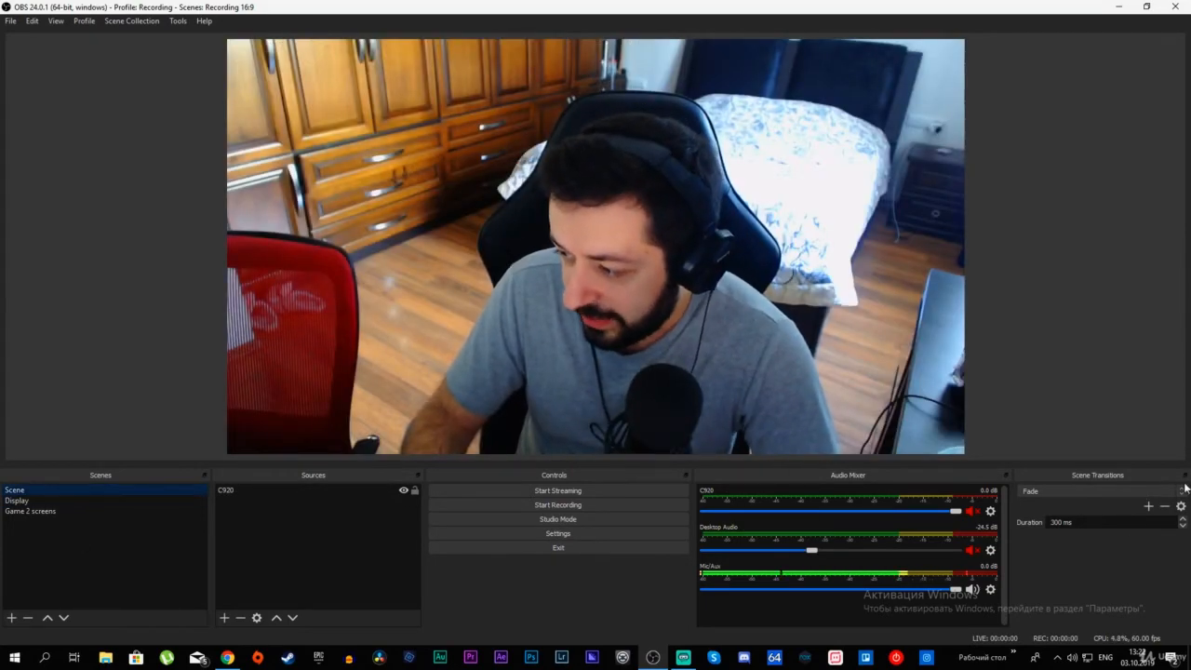
left_click(45, 501)
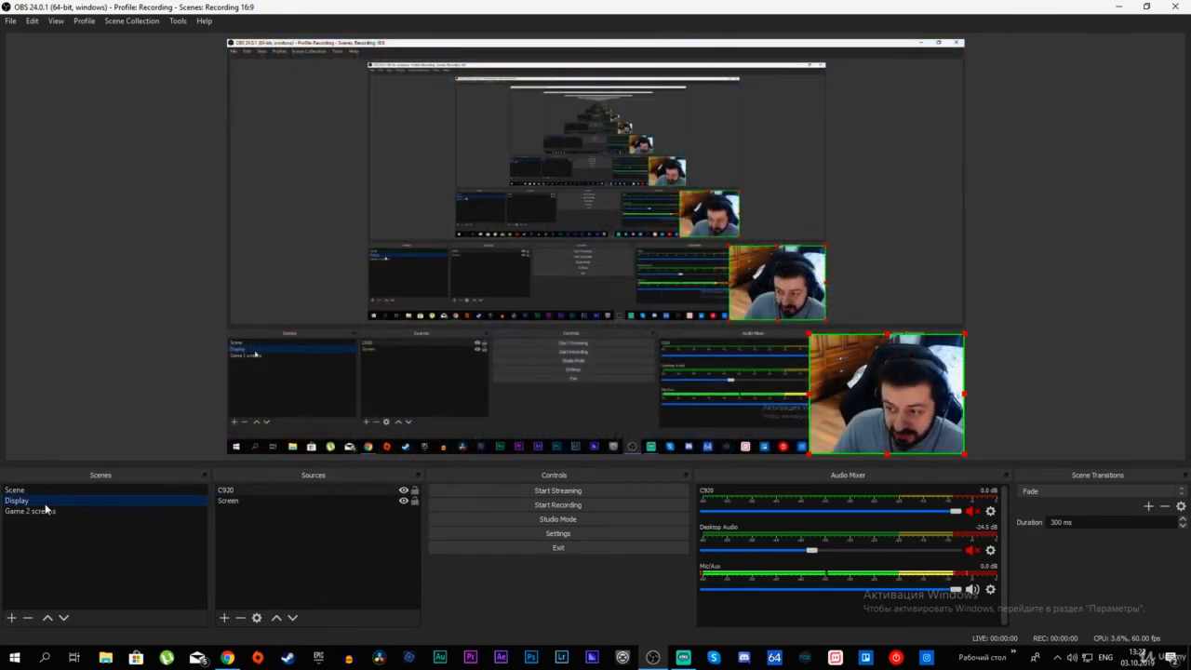
left_click(40, 490)
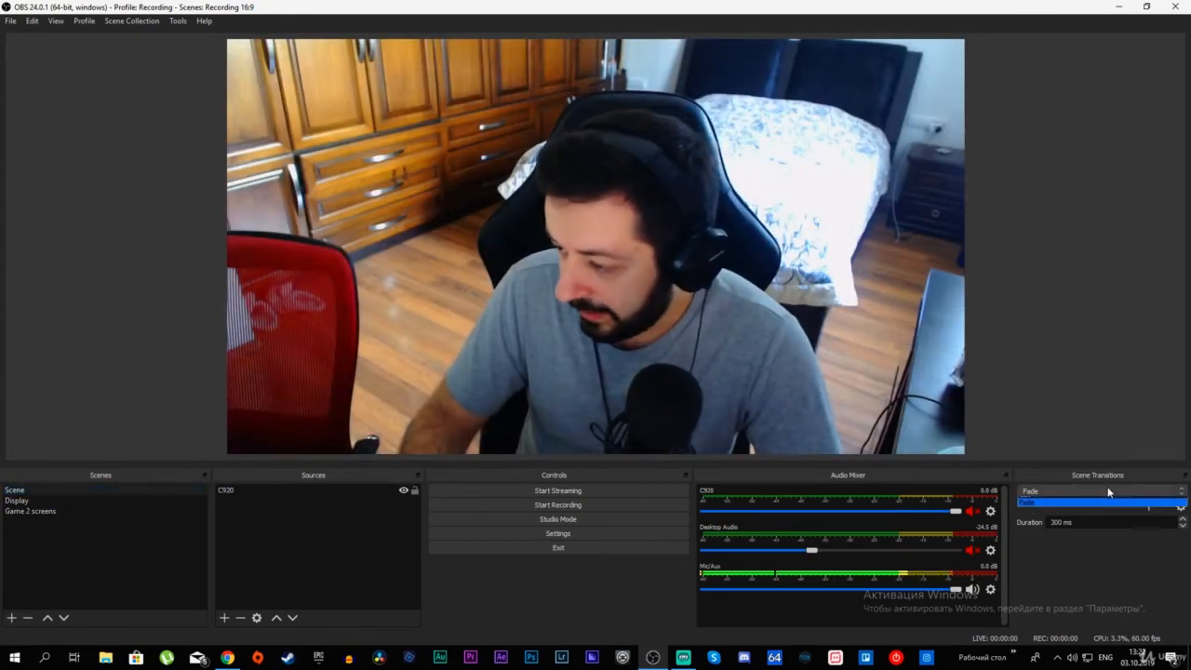
Set the scene transition to Cut and preview it by switching to Display and back to Scene
left_click(1070, 492)
left_click(1075, 501)
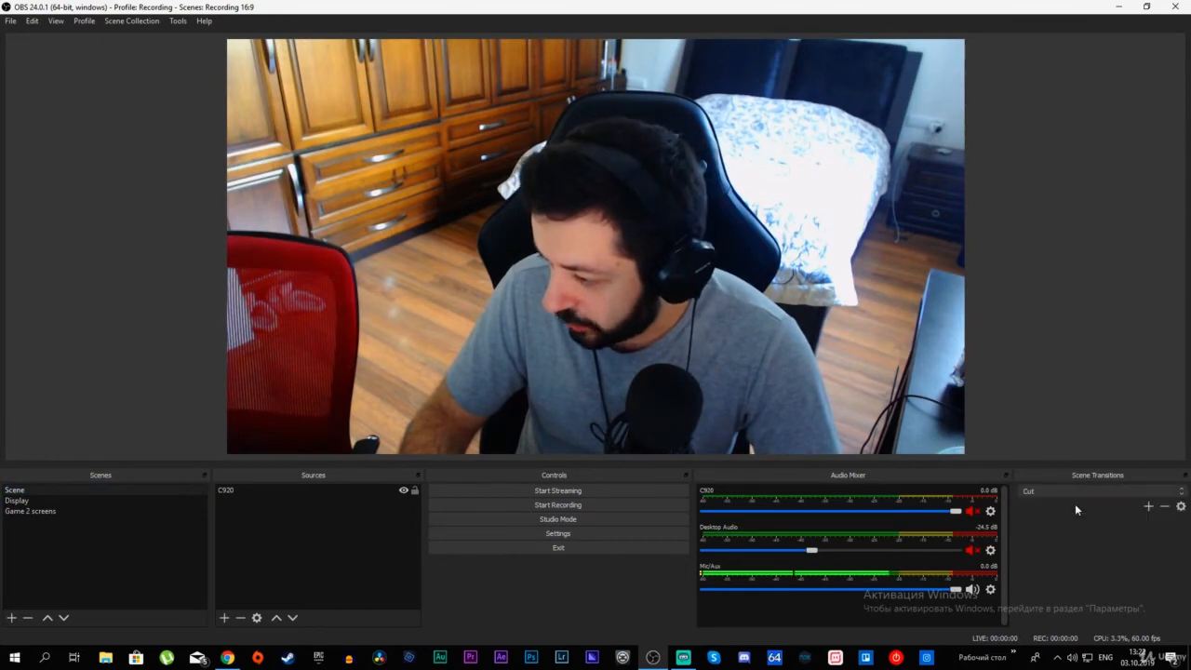
left_click(44, 501)
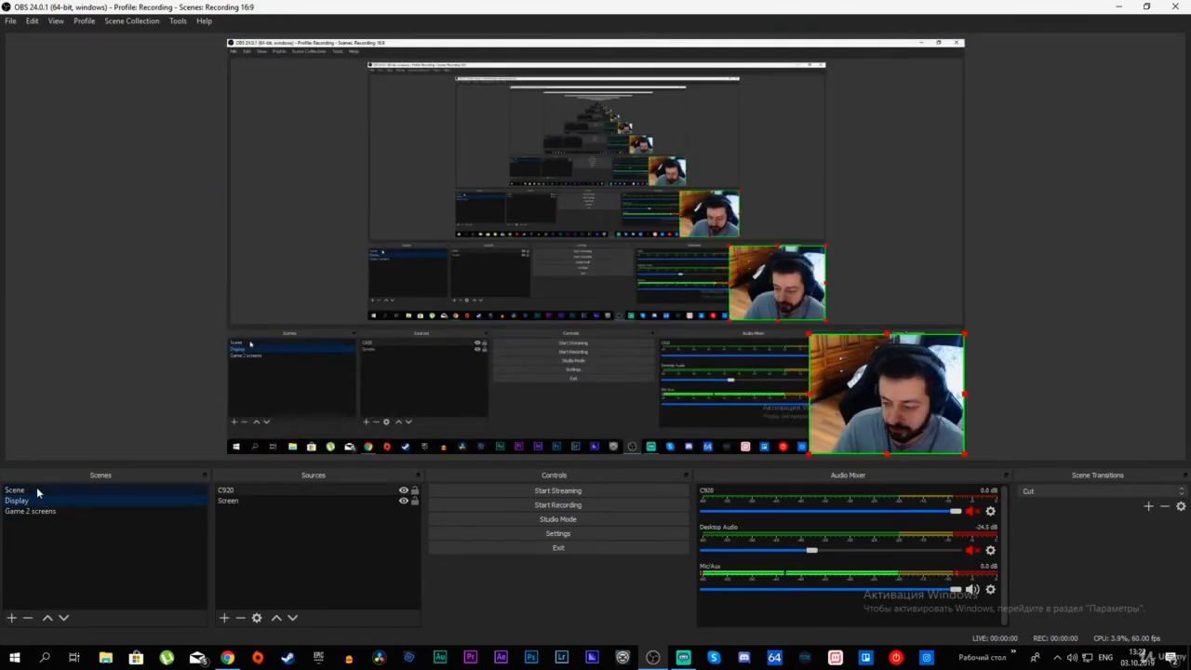
left_click(37, 490)
Add a Slide scene transition named Slide with direction Left, and test it by switching to Display and back to Scene
left_click(1093, 490)
left_click(1083, 509)
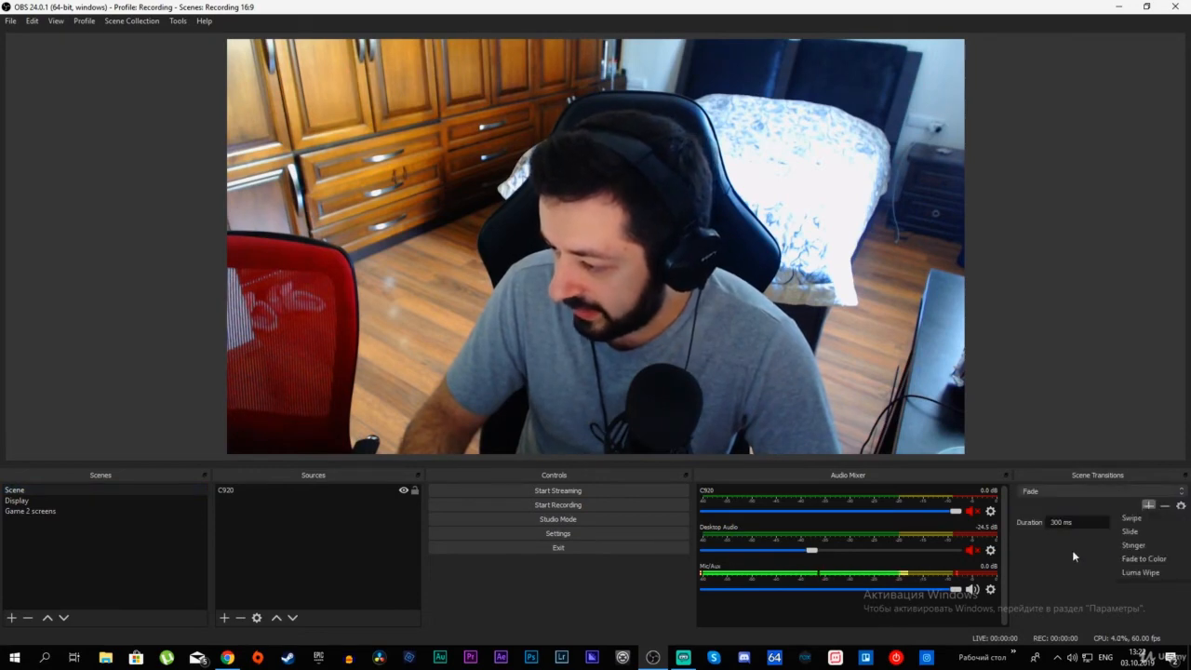
left_click(1157, 546)
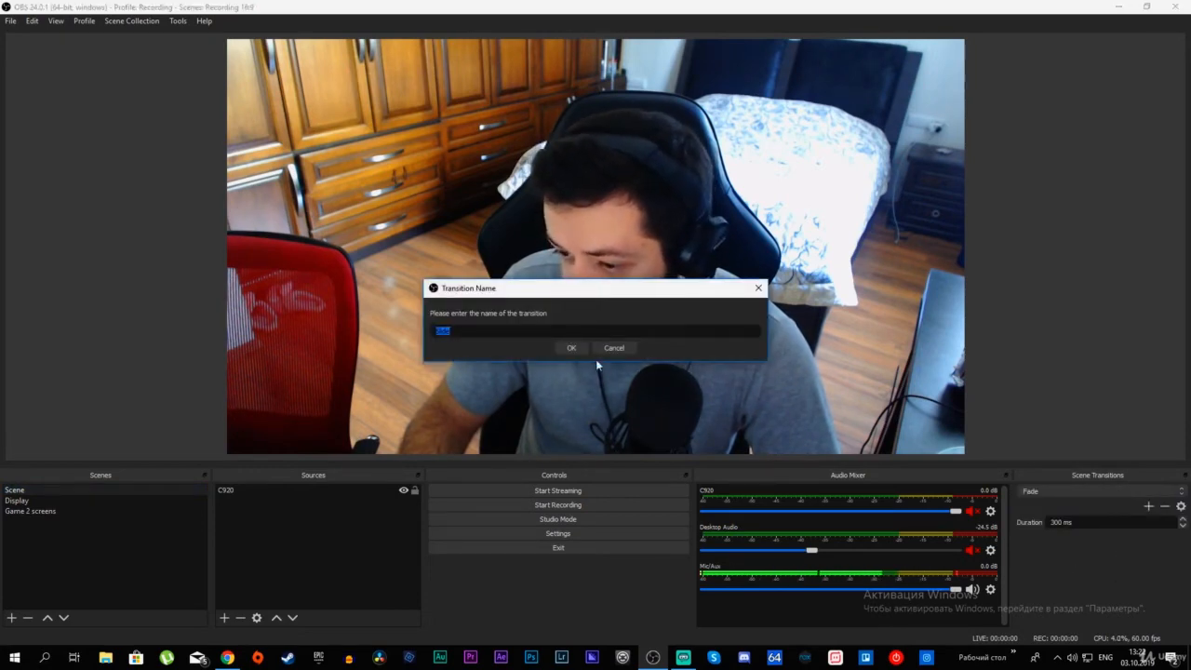
left_click(573, 348)
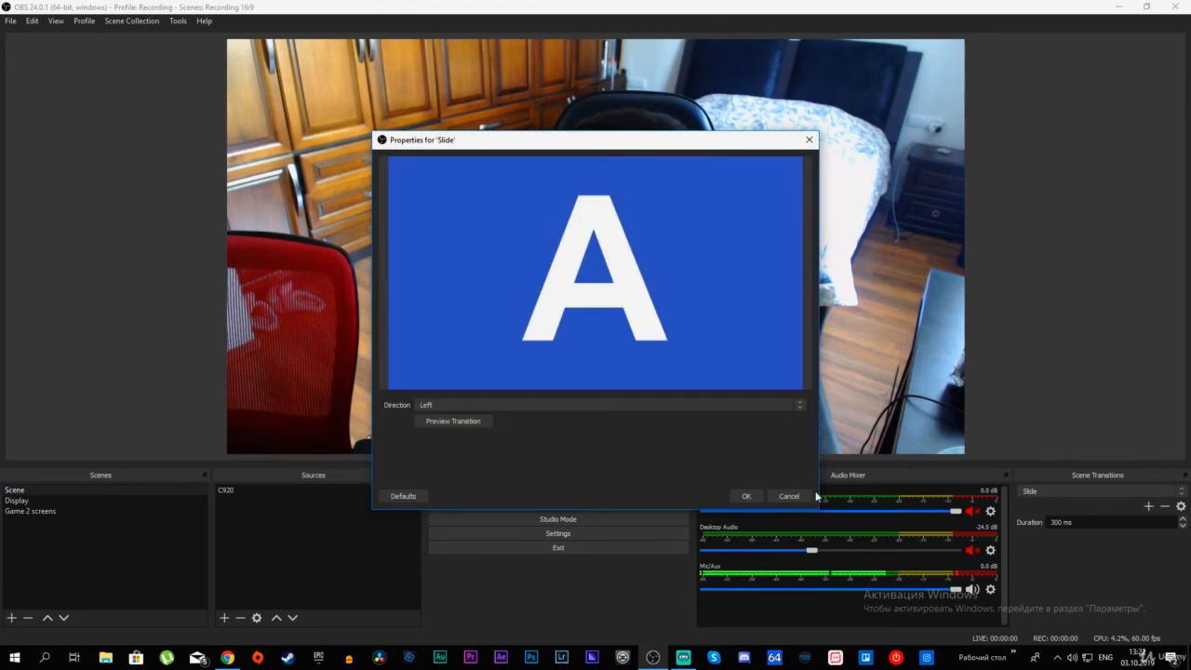
left_click(748, 496)
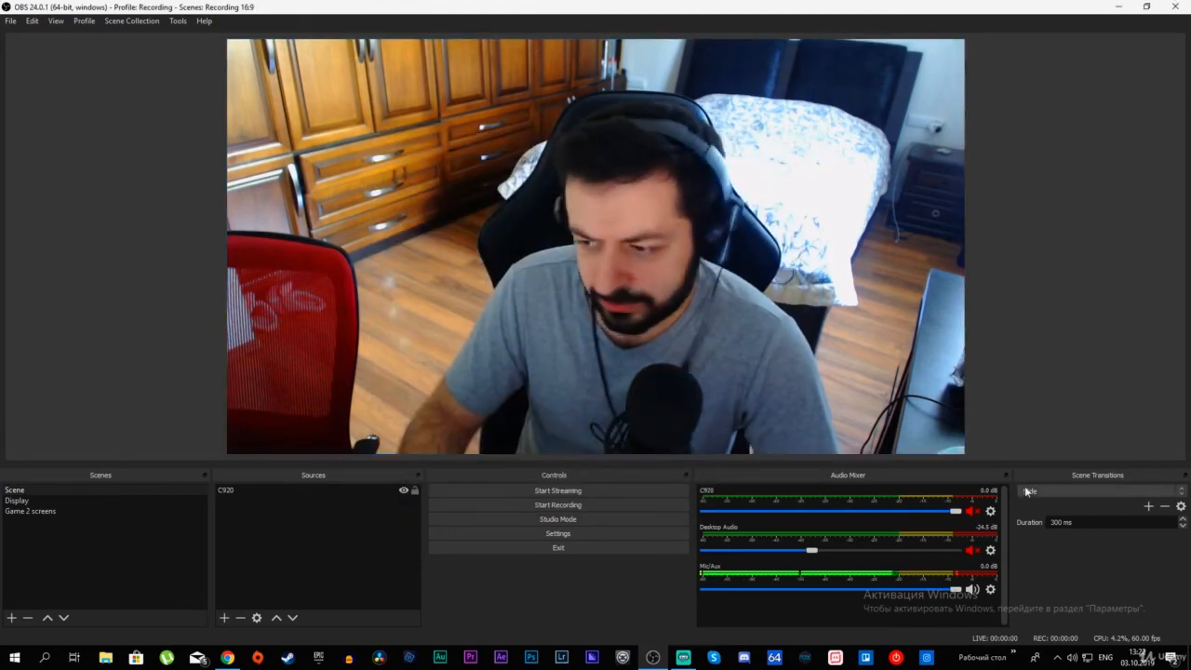
left_click(33, 503)
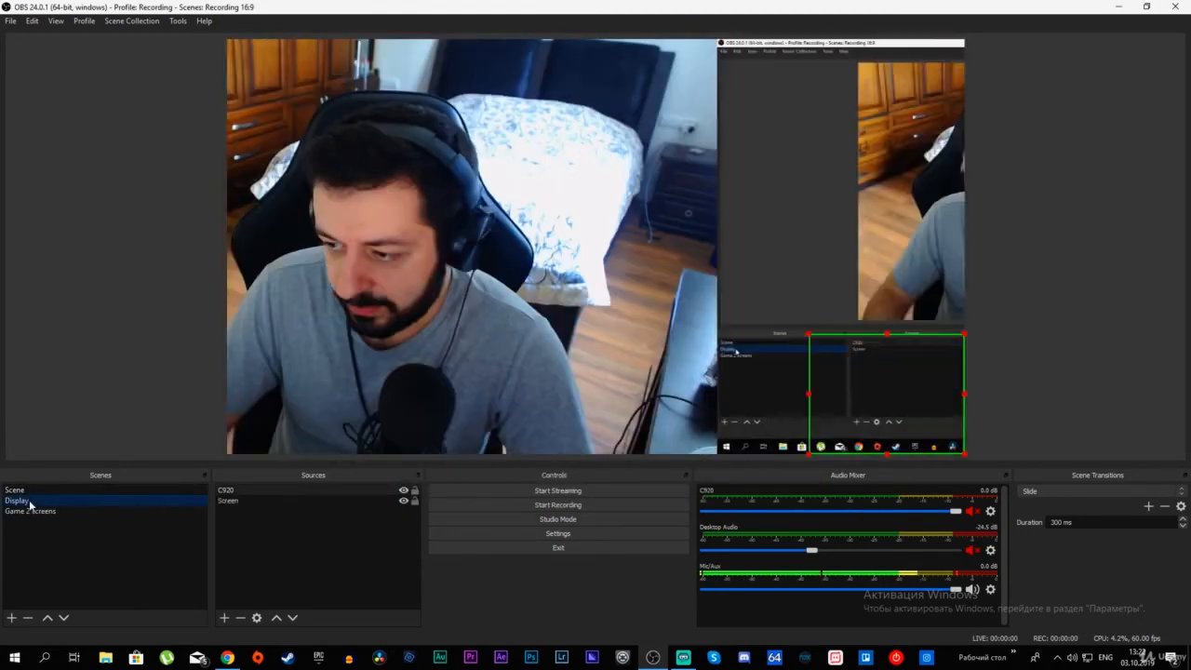
left_click(28, 491)
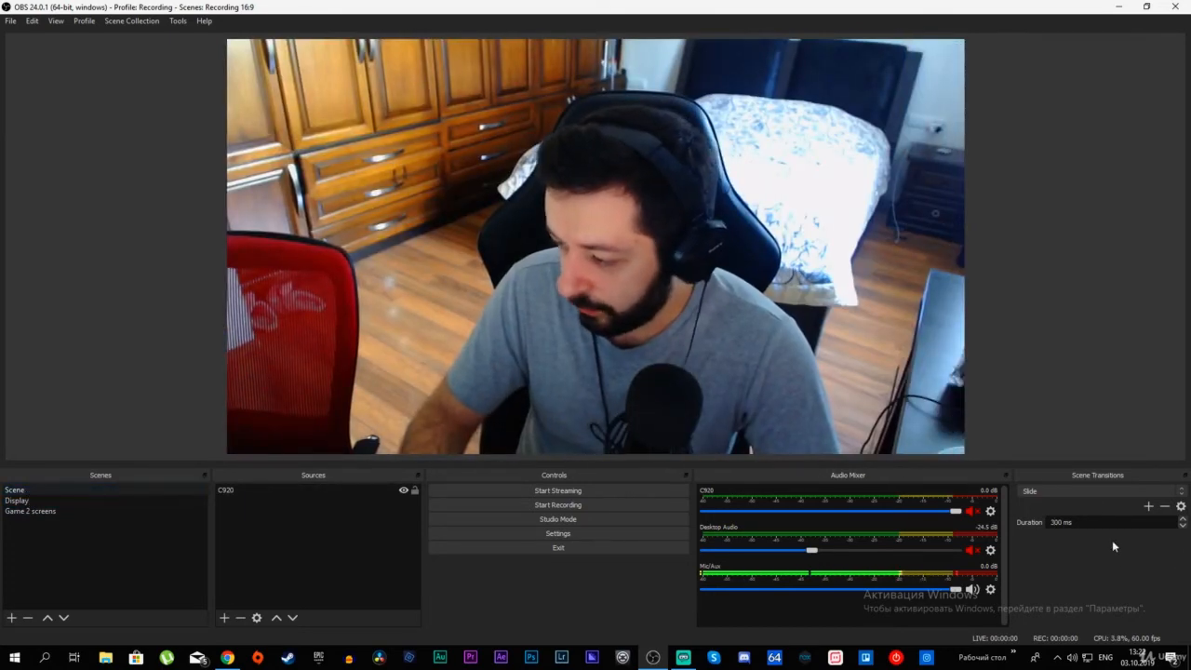
Set the Slide transition duration to 800 ms, preview it by switching to Display and back to Scene, and keep Slide selected
key("BackSpace")
type("8")
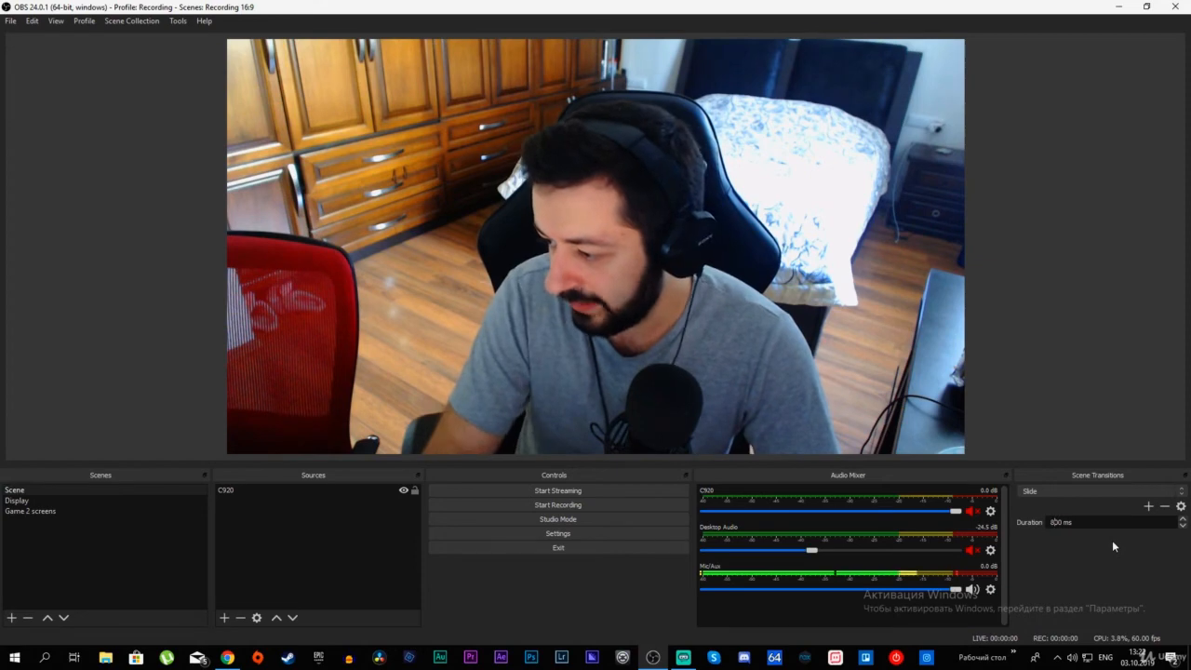
left_click(49, 503)
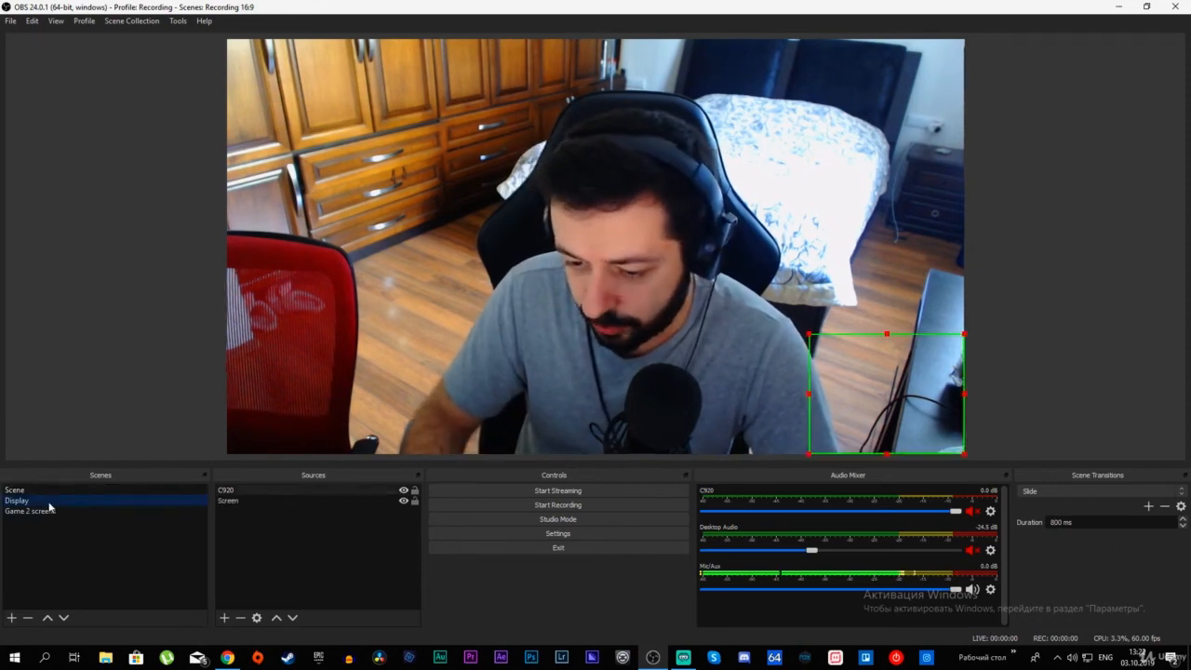
left_click(31, 492)
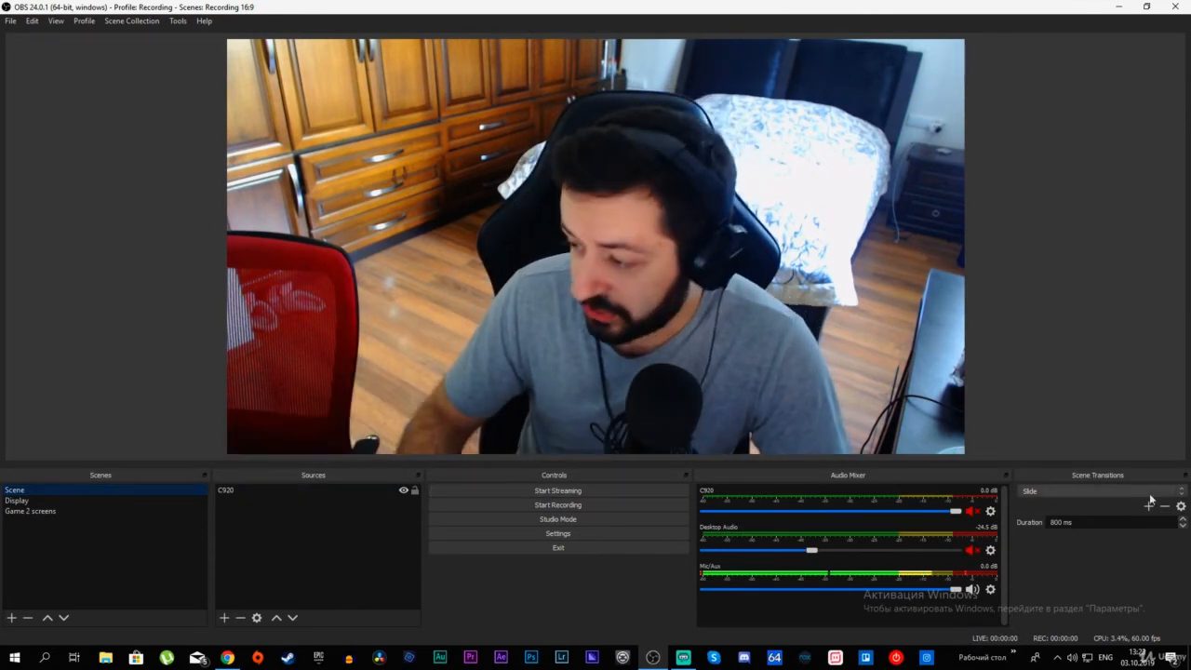
left_click(1086, 490)
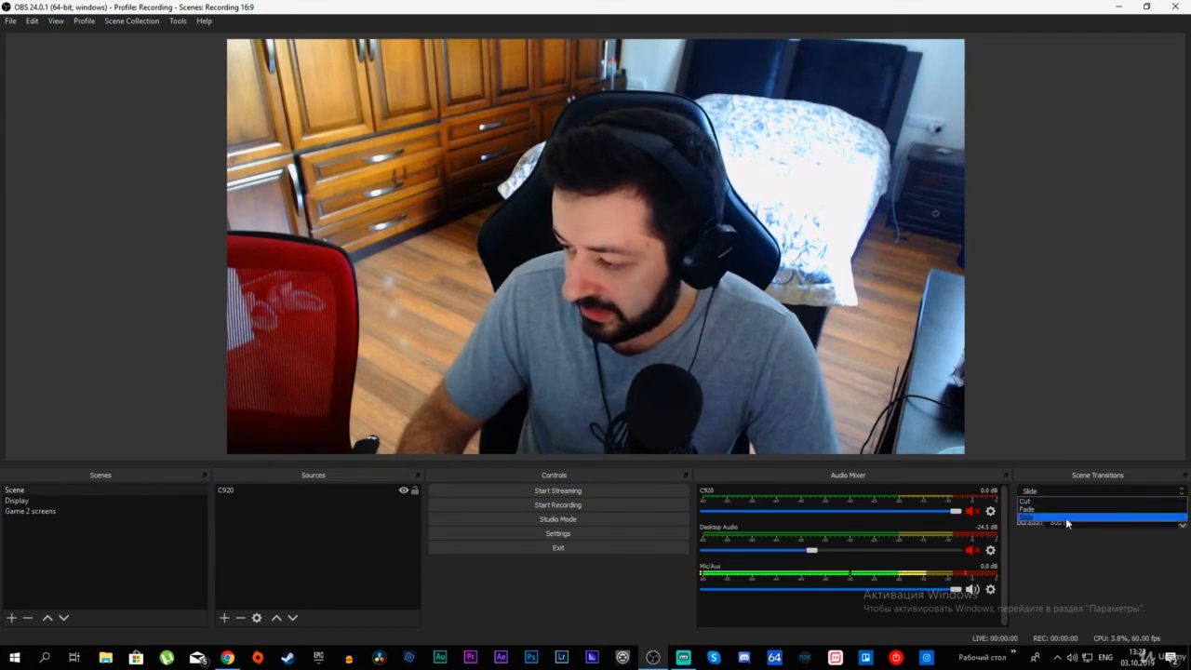
left_click(1065, 517)
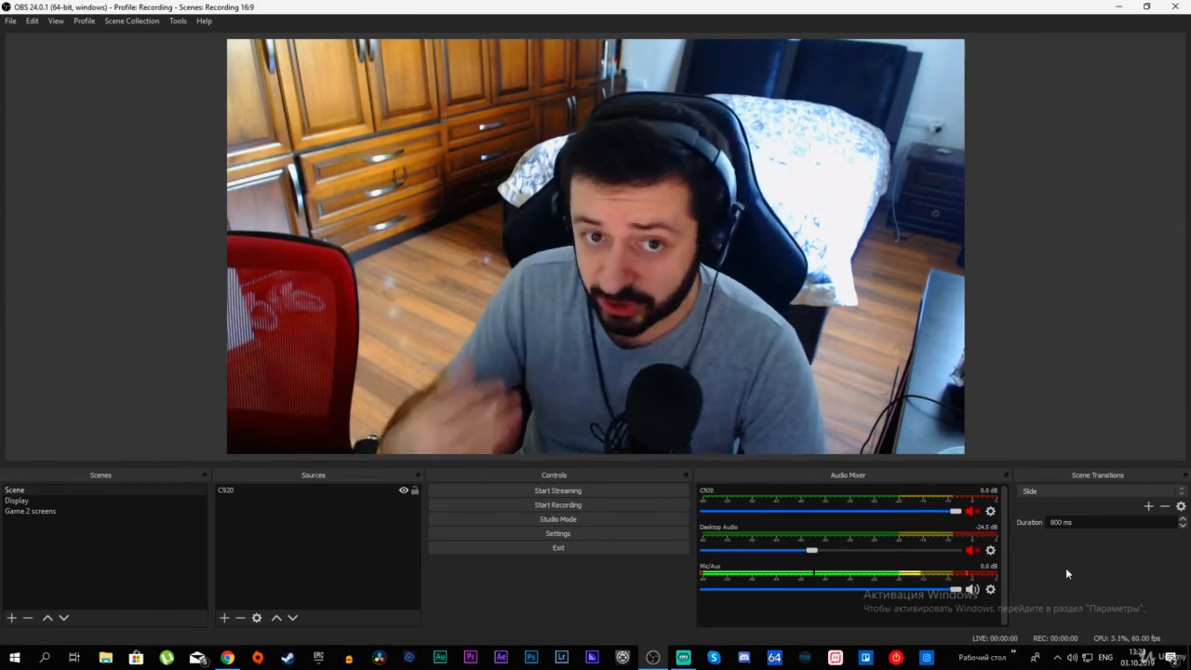
Enable Studio Mode and use the Cut transition to send Display, followed by Scene, from Preview to Program
left_click(577, 518)
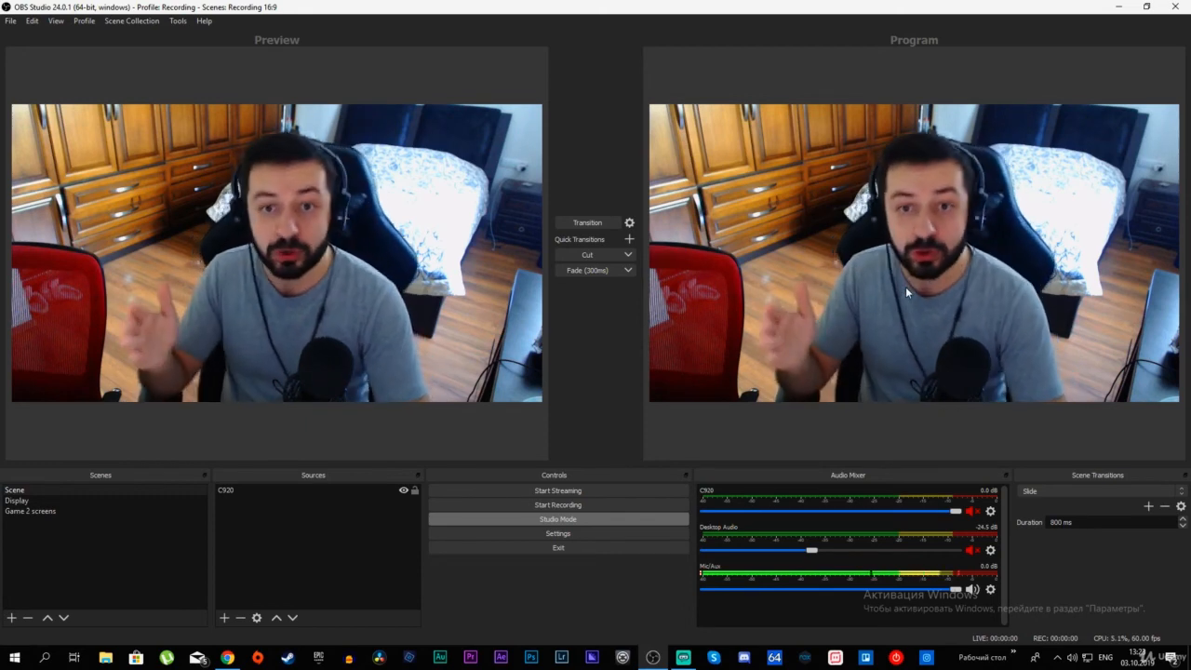
left_click(42, 503)
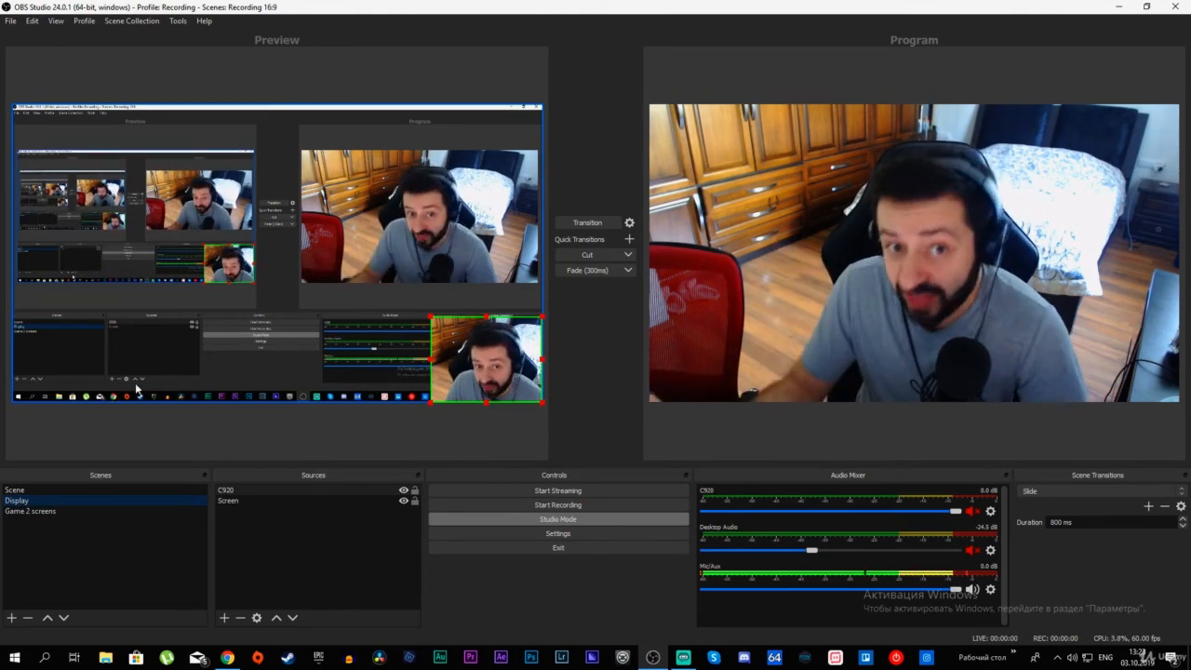
left_click(594, 256)
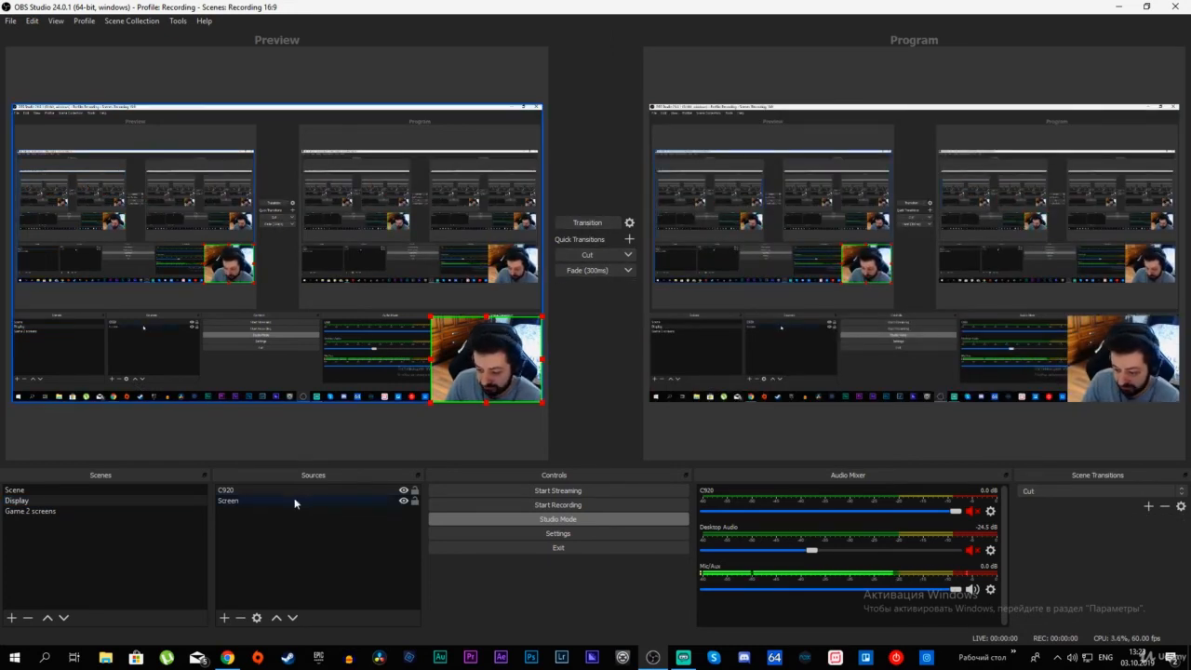
left_click(43, 489)
left_click(583, 225)
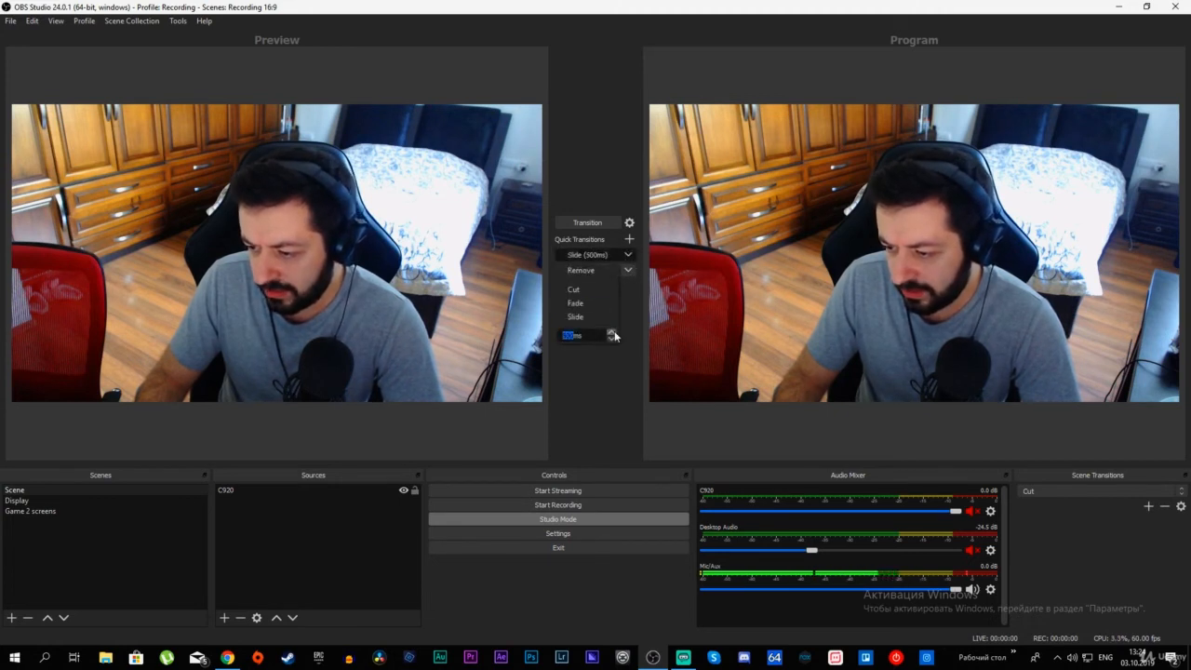
Change the Cut quick transition to Slide at 800 ms and use it to send the Display scene to Program
left_click(596, 401)
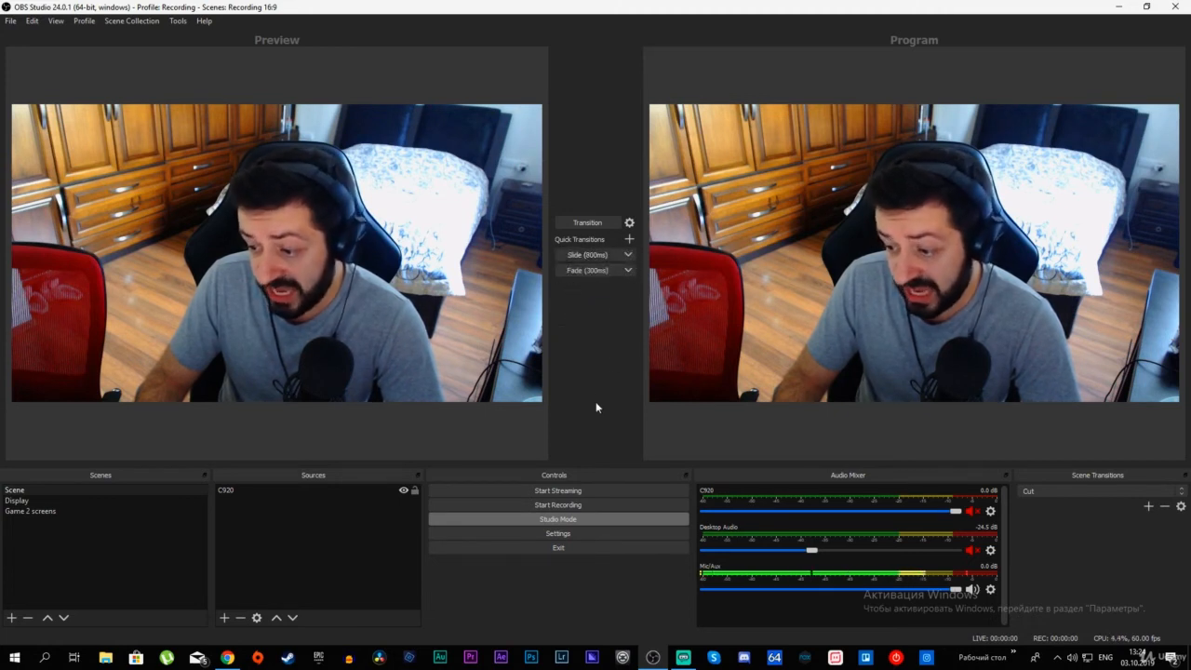
left_click(27, 500)
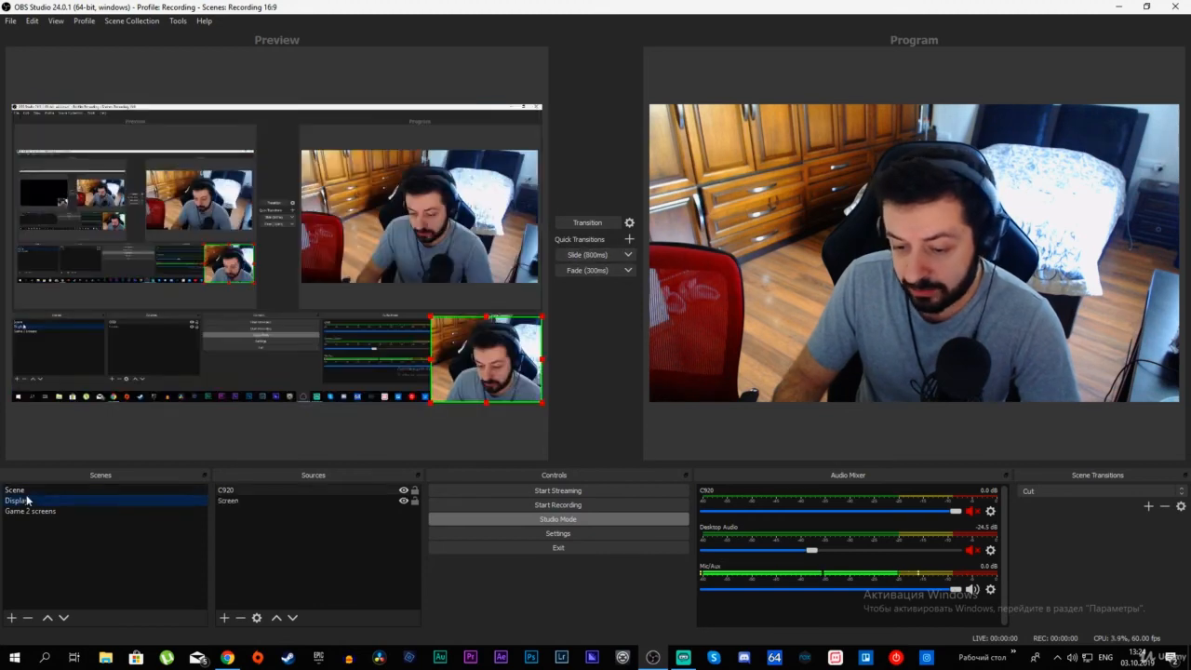
left_click(584, 255)
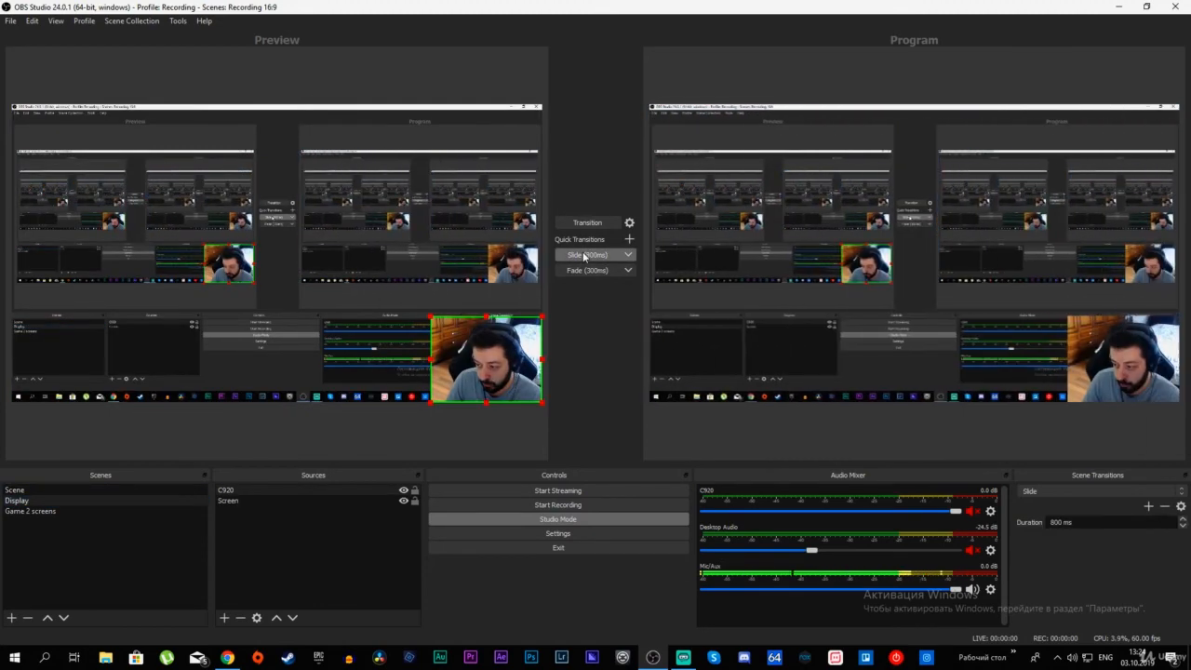
Bring Scene back to Program with the Slide quick transition and turn off Studio Mode
left_click(18, 491)
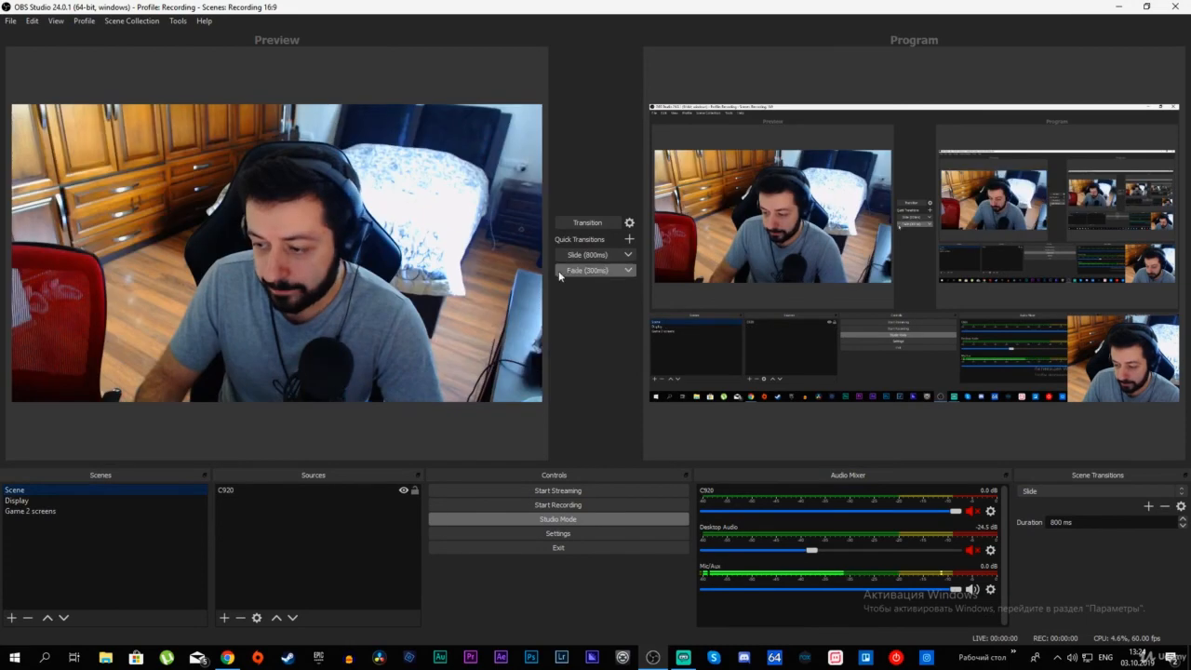
left_click(572, 256)
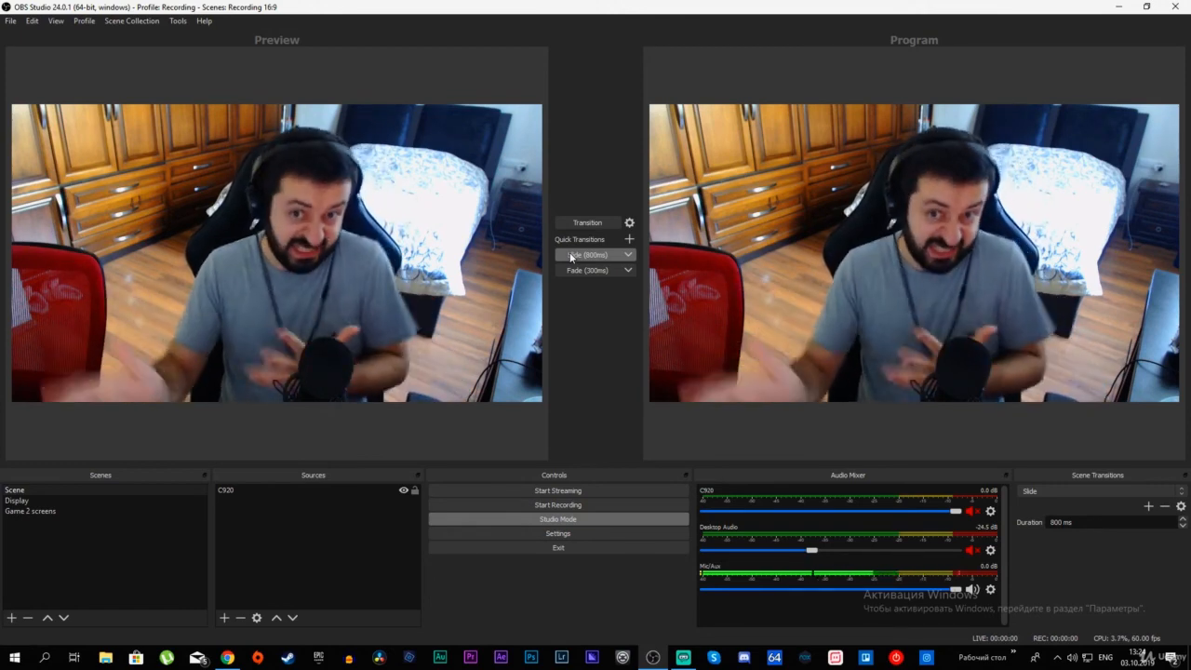
left_click(485, 521)
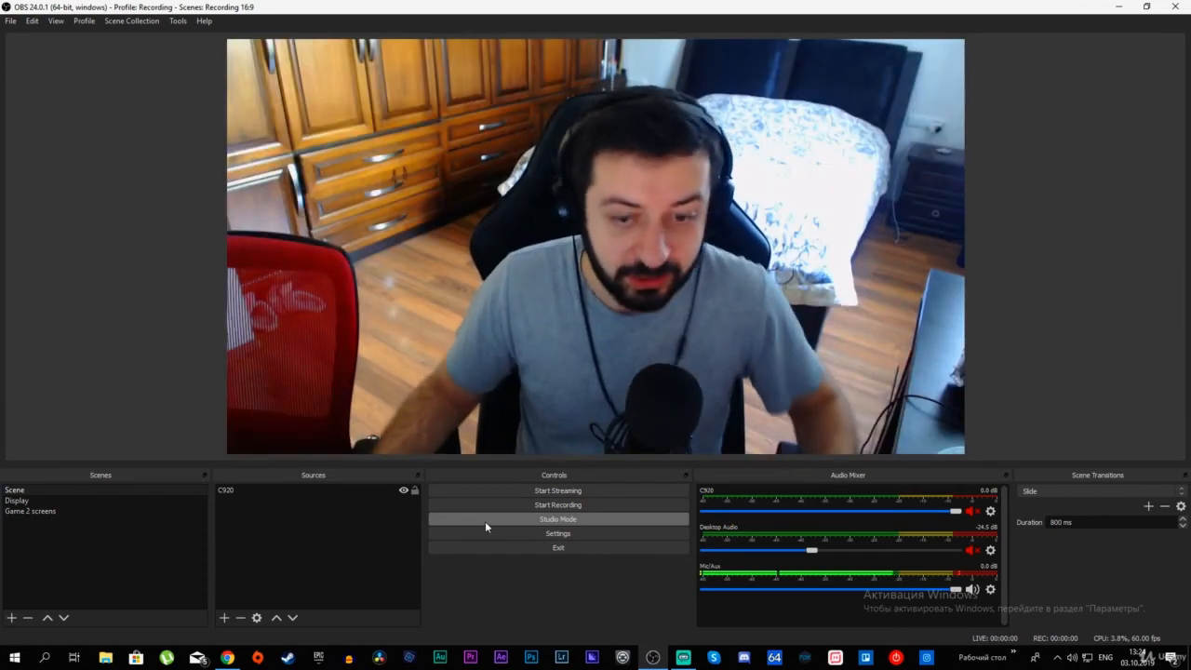